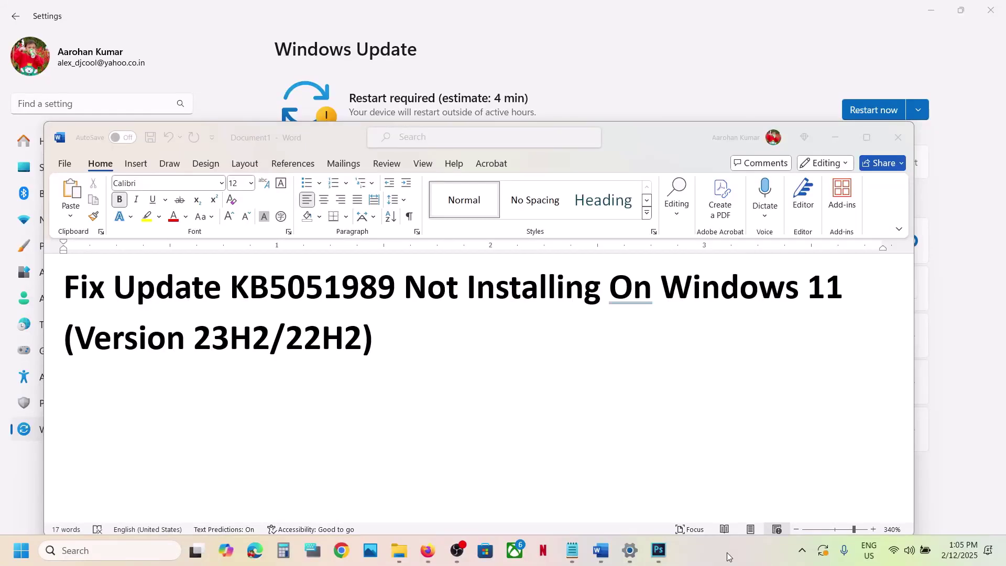
Step: Highlight KB5051989 in the title and the Step 1 App Readiness line, then minimize Word
{"action": "left_click", "coordinate": [331, 293]}
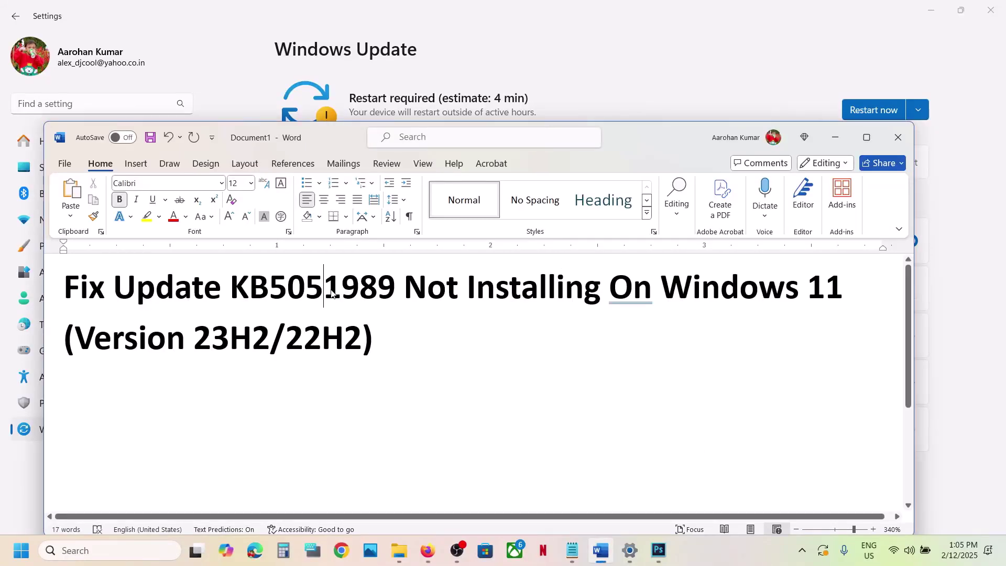
{"action": "left_click_drag", "start_coordinate": [235, 283], "coordinate": [400, 286]}
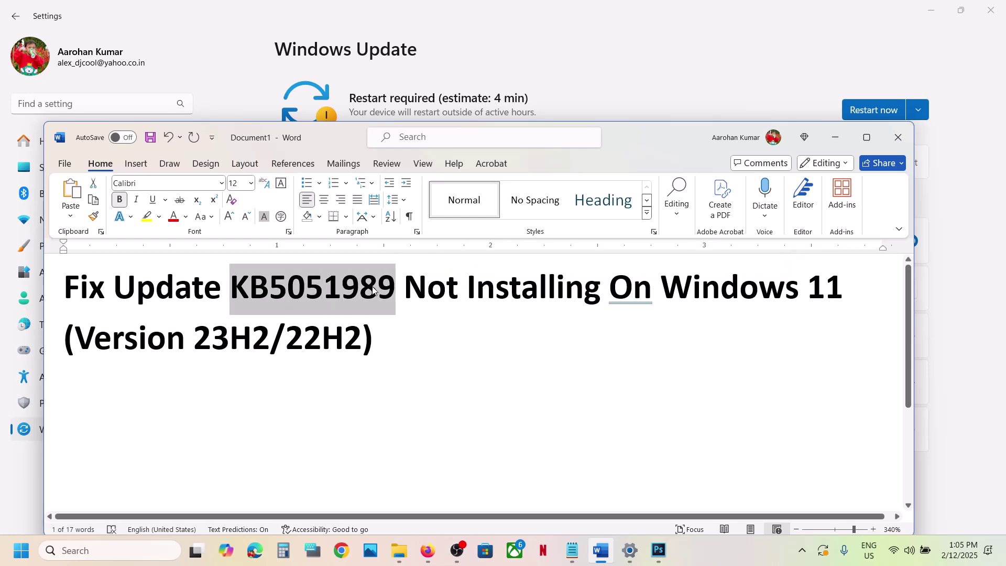
{"action": "left_click", "coordinate": [747, 559]}
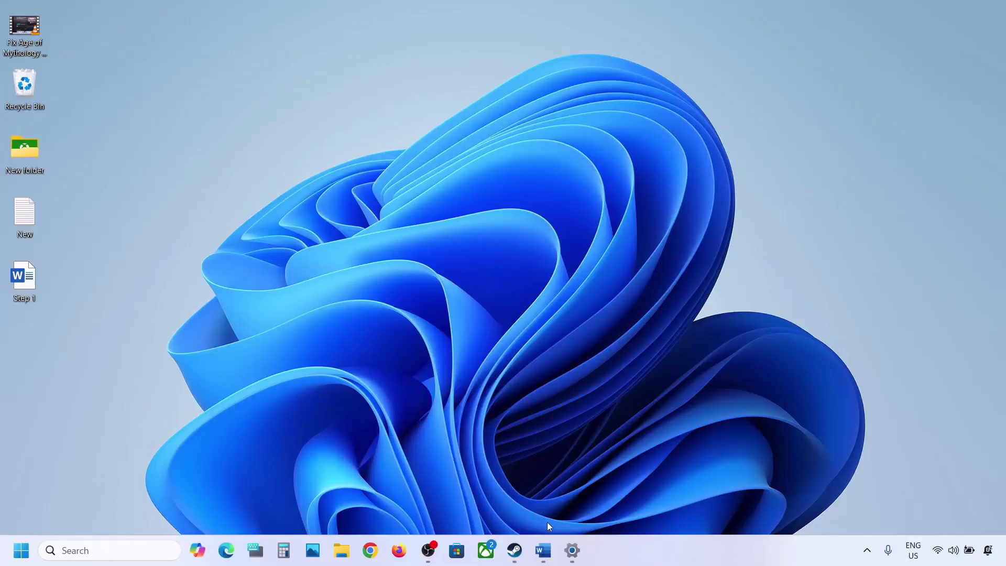
{"action": "left_click", "coordinate": [543, 551]}
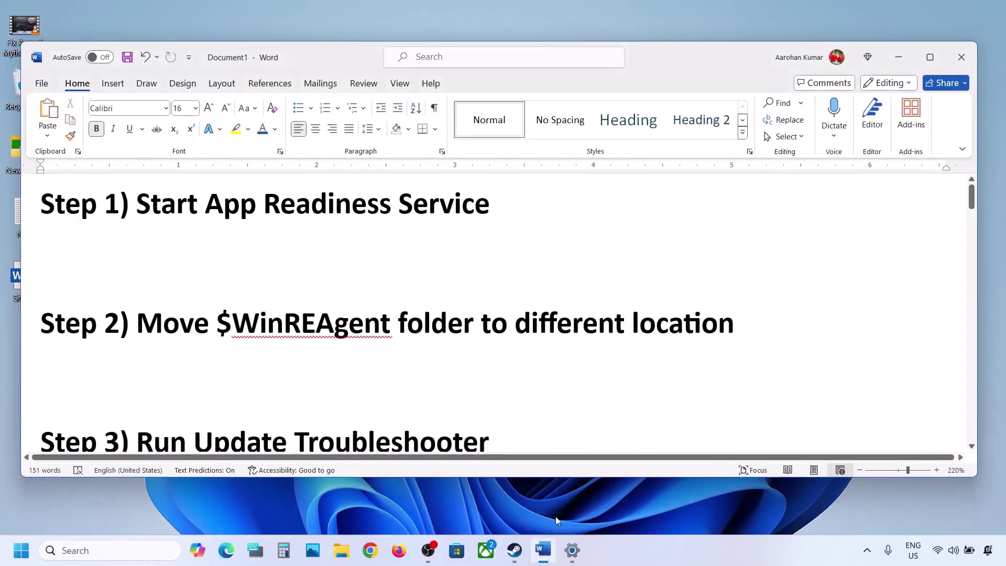
{"action": "left_click_drag", "start_coordinate": [182, 205], "coordinate": [492, 208]}
{"action": "left_click", "coordinate": [899, 58]}
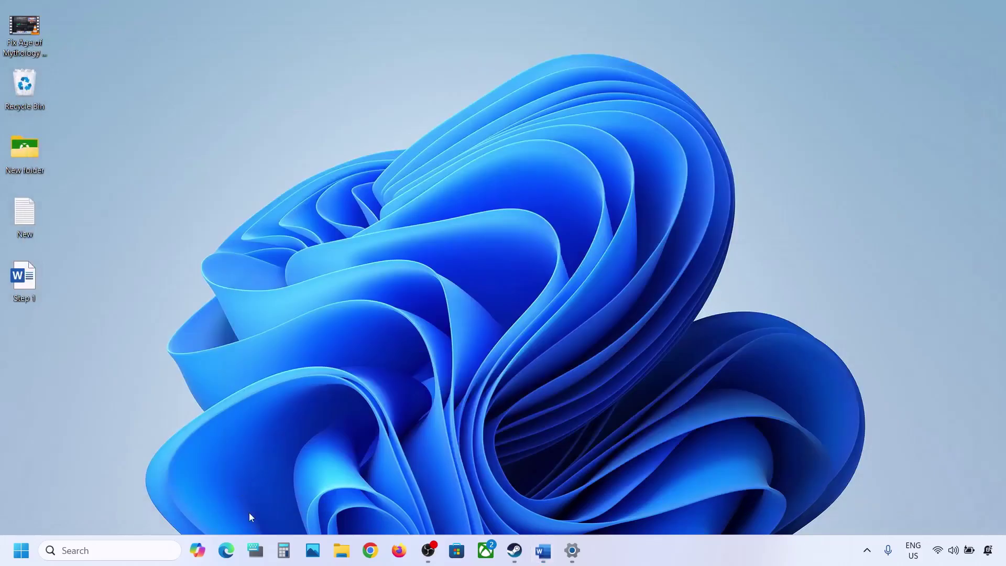
Step: Launch the Services console by searching 'services'
{"action": "left_click", "coordinate": [149, 549]}
{"action": "type", "text": "services"}
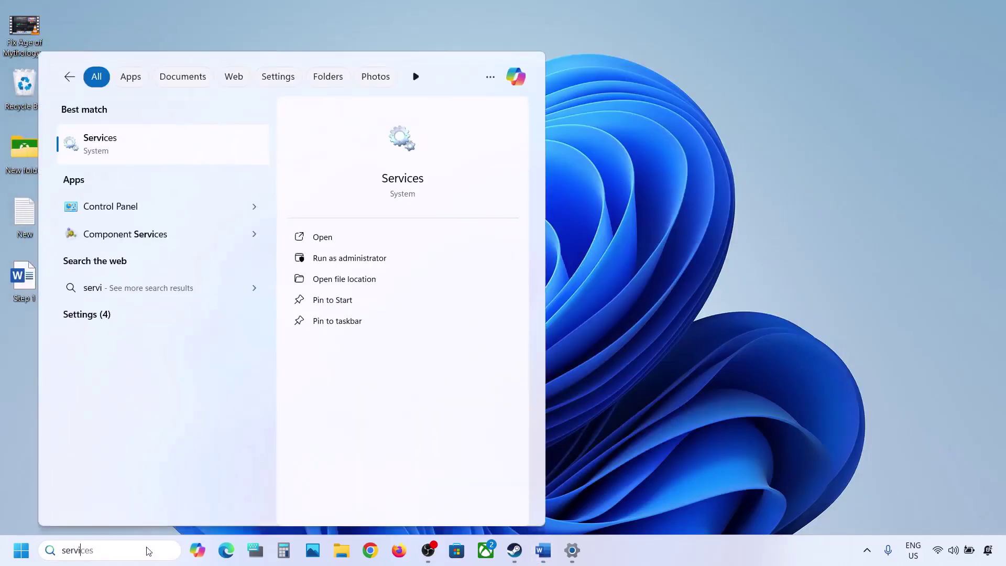
{"action": "left_click", "coordinate": [93, 155]}
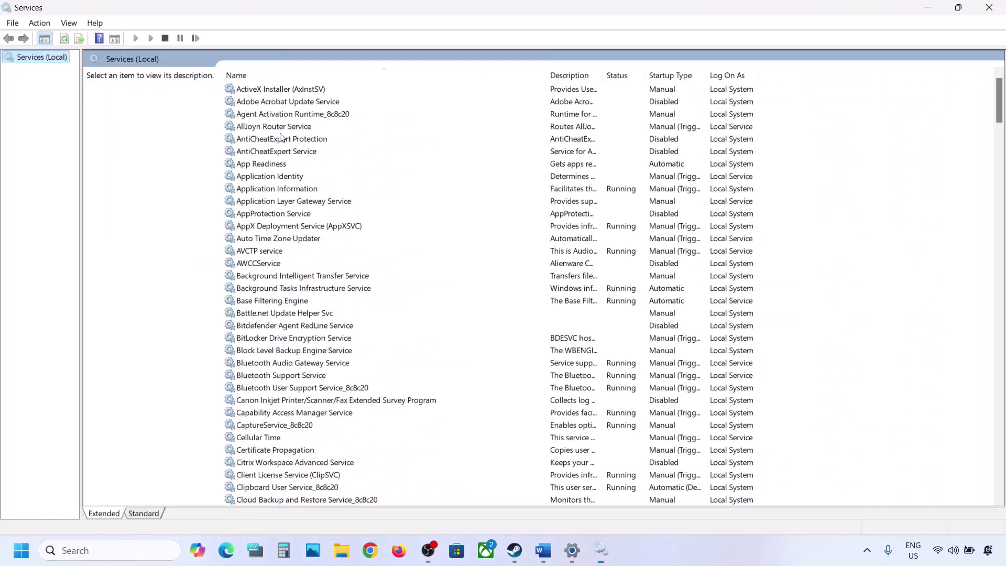
Step: Set App Readiness to Automatic startup, start the service, and close Services
{"action": "left_click", "coordinate": [259, 164]}
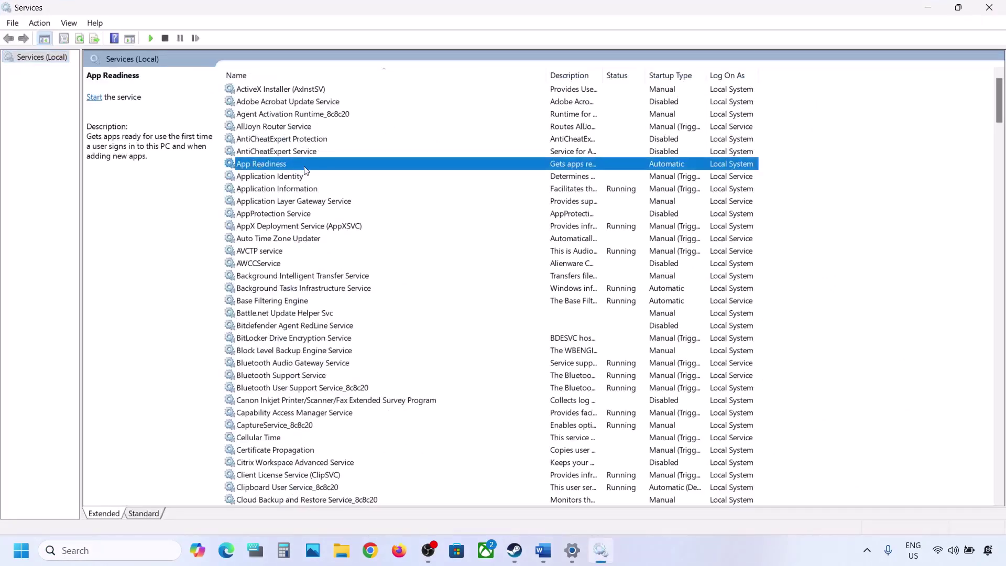
{"action": "double_click", "coordinate": [305, 168]}
{"action": "left_click", "coordinate": [479, 261]}
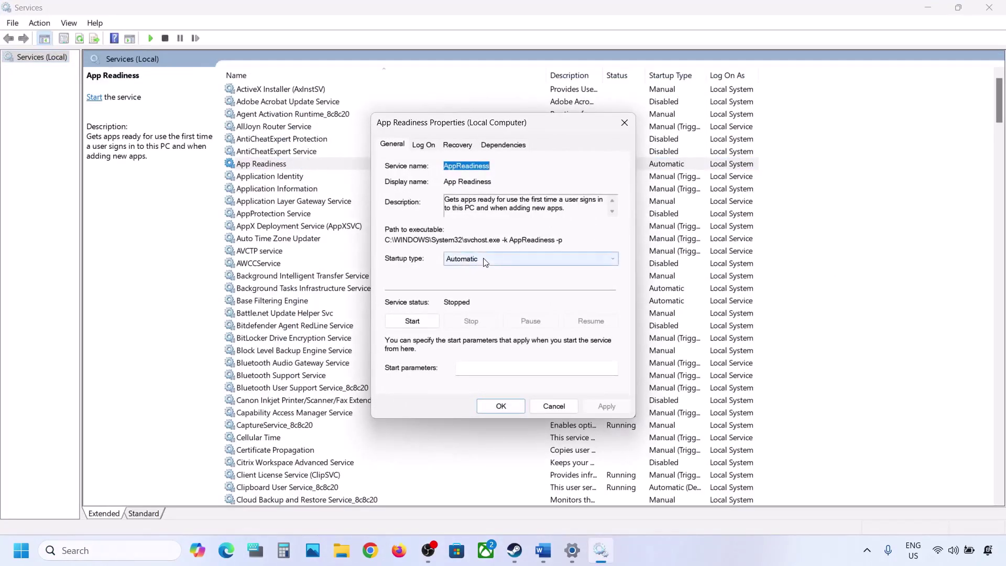
{"action": "left_click", "coordinate": [479, 279]}
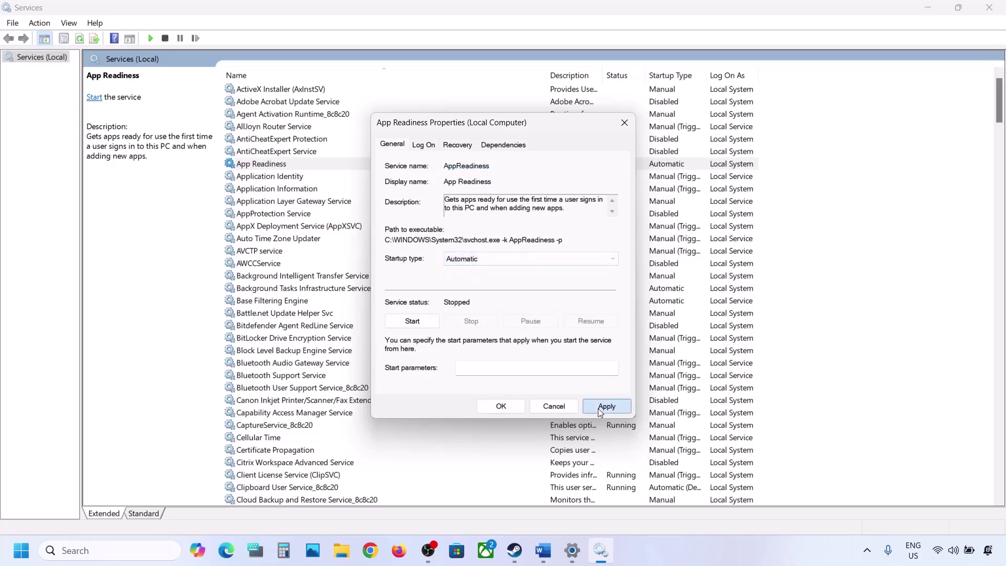
{"action": "left_click", "coordinate": [598, 408]}
{"action": "left_click", "coordinate": [418, 322]}
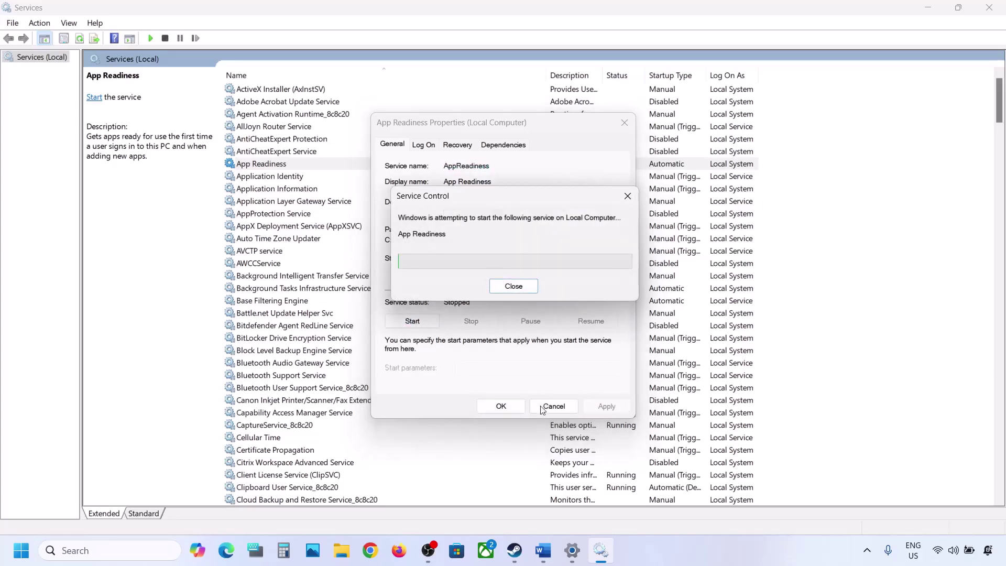
{"action": "left_click", "coordinate": [508, 410]}
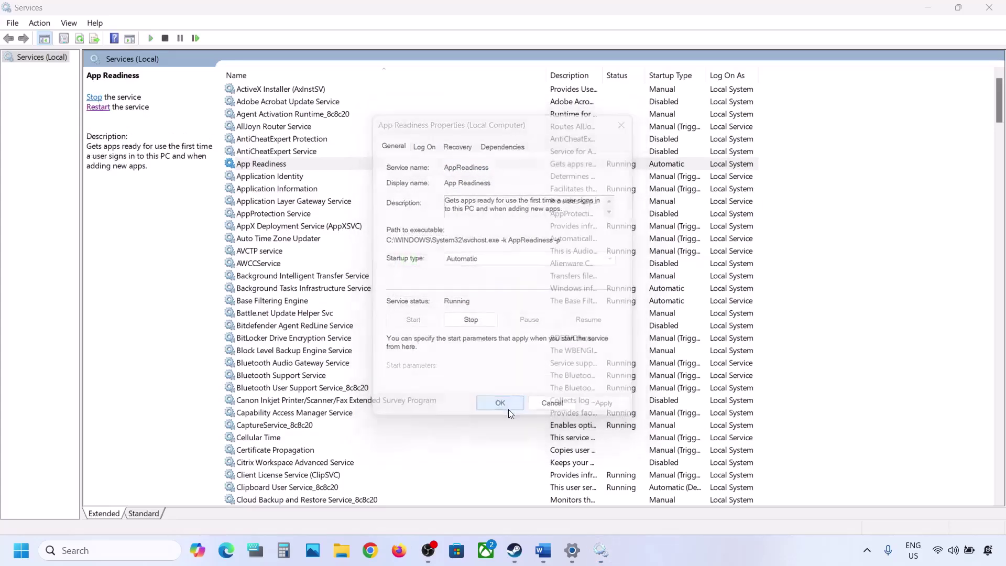
{"action": "left_click", "coordinate": [1000, 7]}
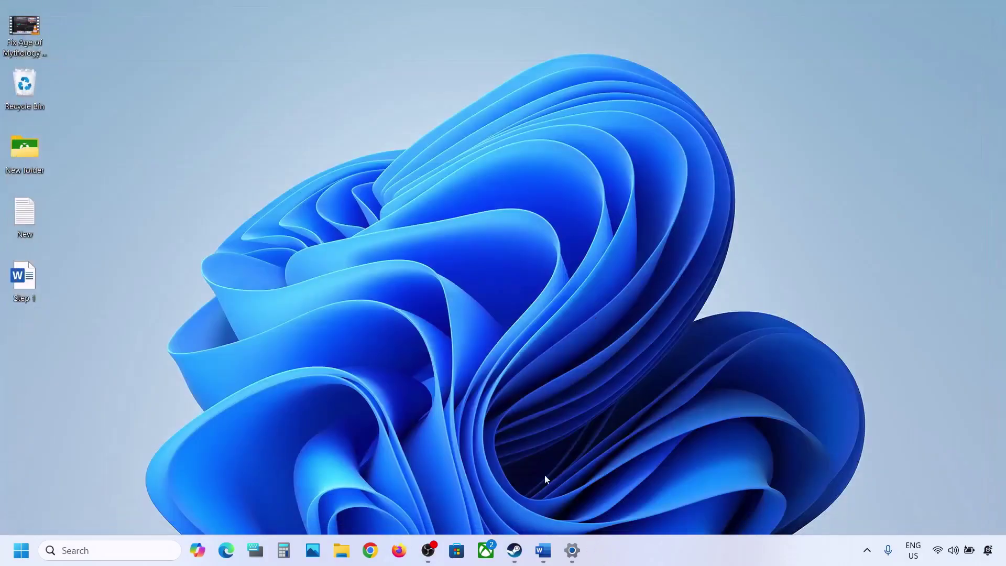
Step: Highlight the $WinREAgent folder name in Step 2 of the Word steps document
{"action": "left_click", "coordinate": [543, 550]}
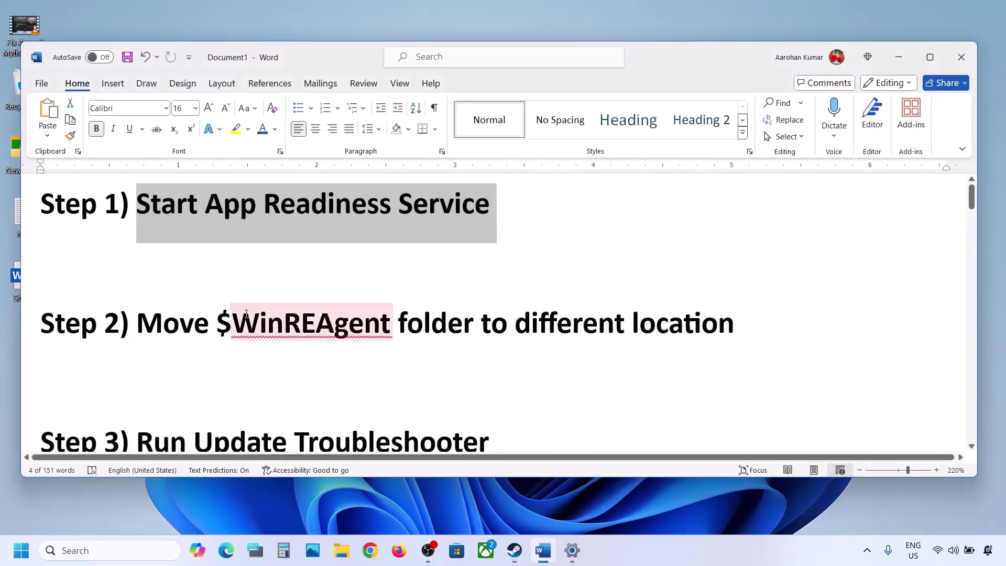
{"action": "left_click_drag", "start_coordinate": [217, 321], "coordinate": [365, 315]}
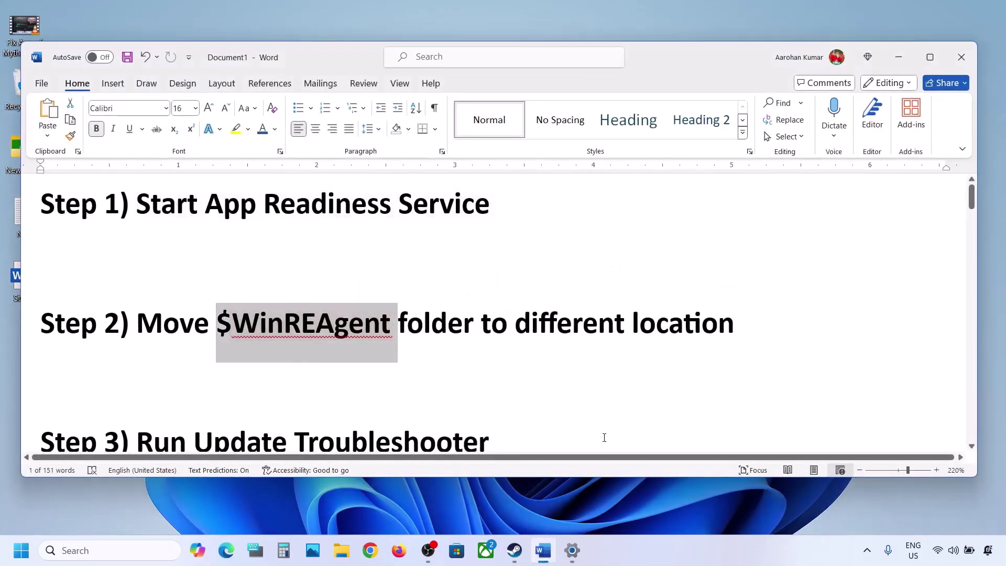
{"action": "left_click", "coordinate": [342, 551]}
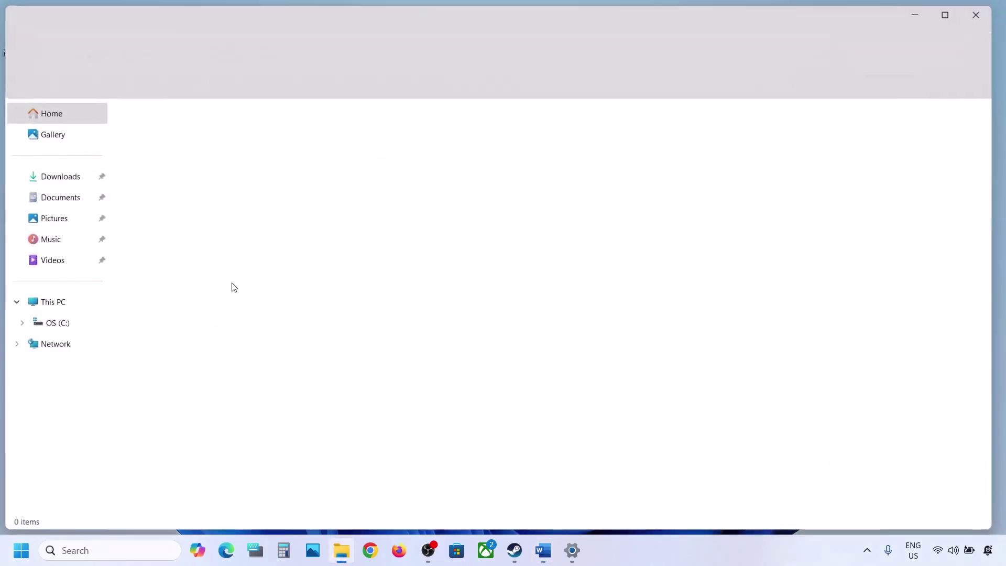
Step: Browse to OS (C:) and confirm hidden items are shown so $WinREAgent is visible
{"action": "left_click", "coordinate": [64, 304]}
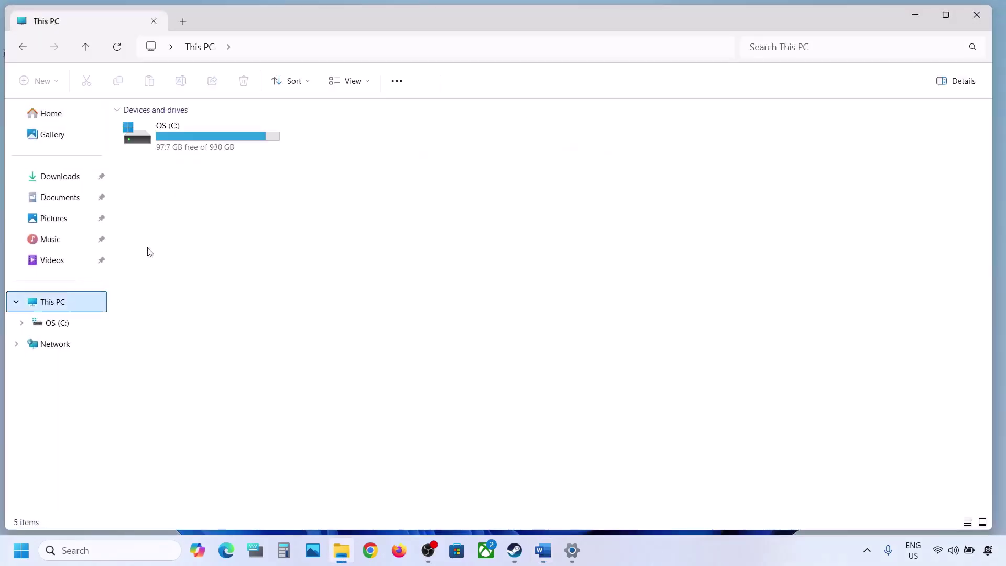
{"action": "double_click", "coordinate": [213, 137]}
{"action": "left_click", "coordinate": [165, 192]}
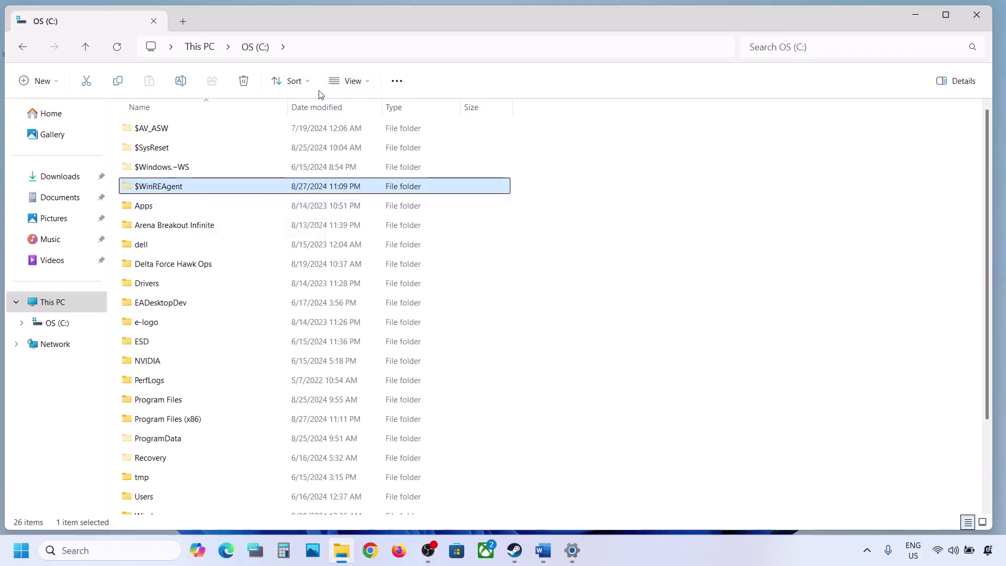
{"action": "left_click", "coordinate": [369, 82]}
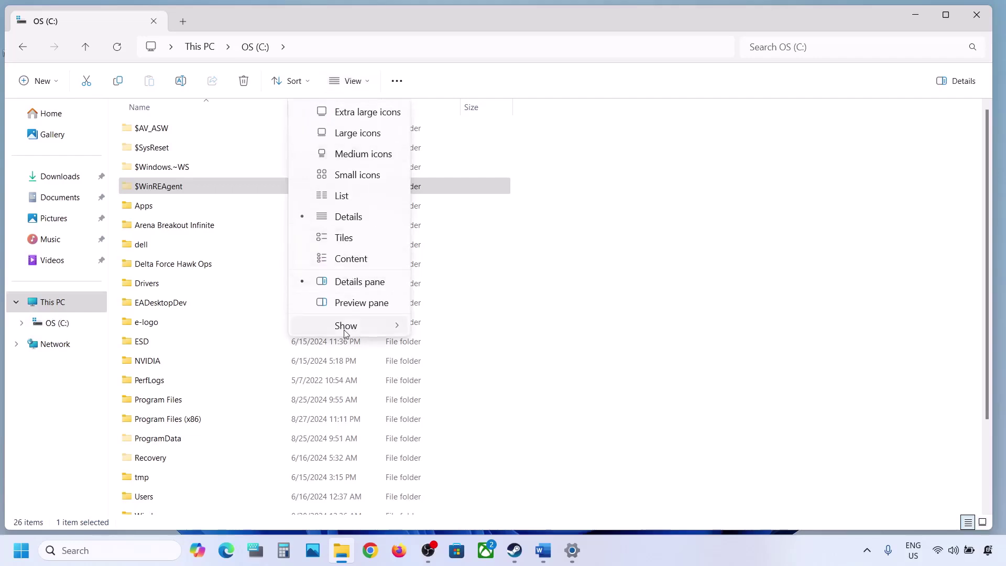
{"action": "mouse_move", "coordinate": [346, 327]}
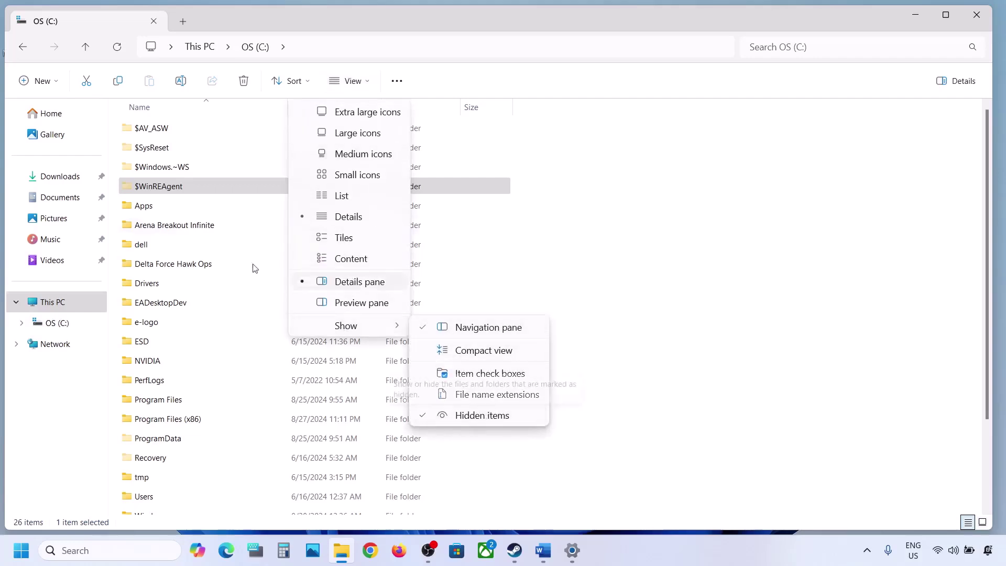
{"action": "left_click", "coordinate": [141, 187]}
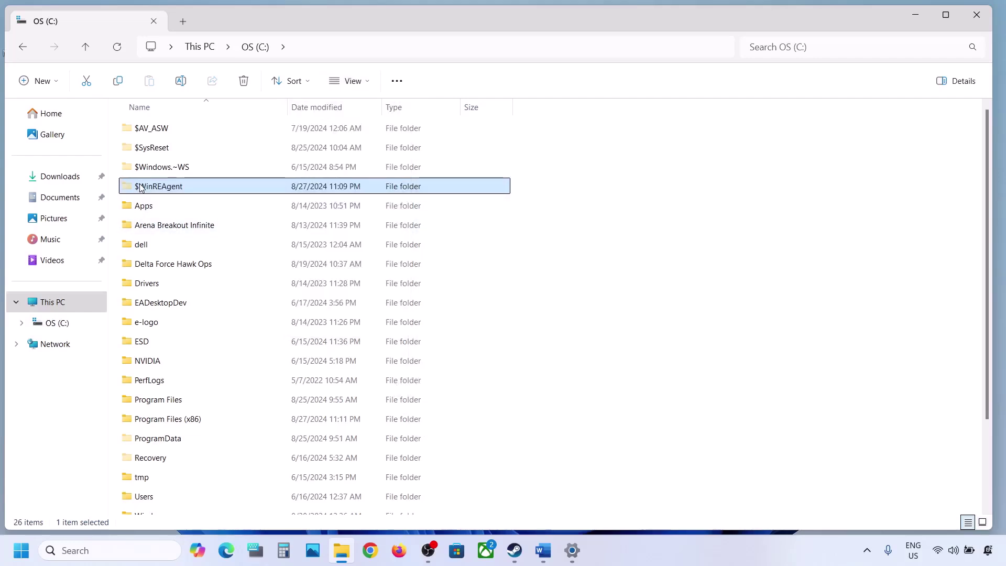
Step: Copy the $WinREAgent folder and paste it onto the desktop
{"action": "right_click", "coordinate": [184, 190]}
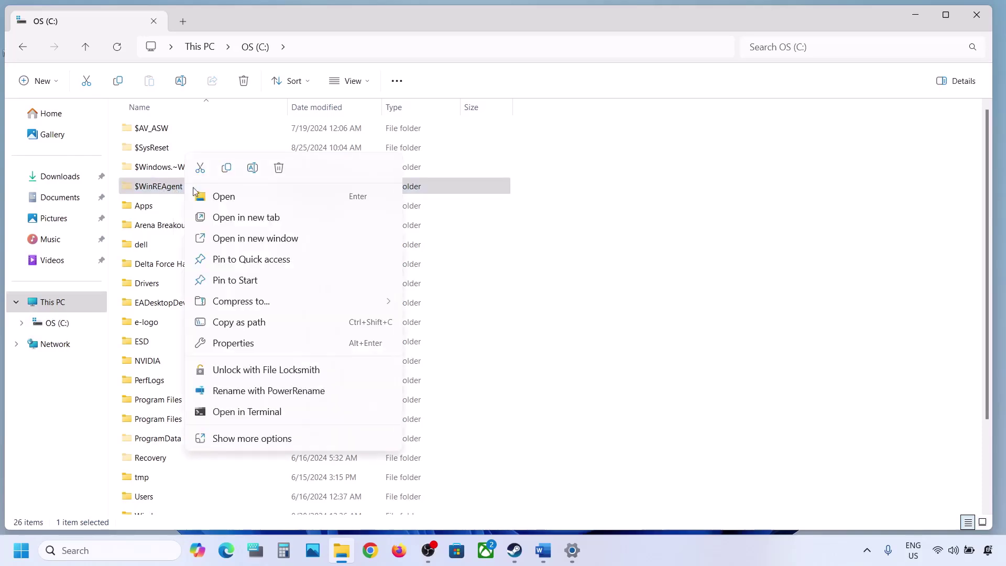
{"action": "left_click", "coordinate": [226, 171]}
{"action": "key", "text": "super+d"}
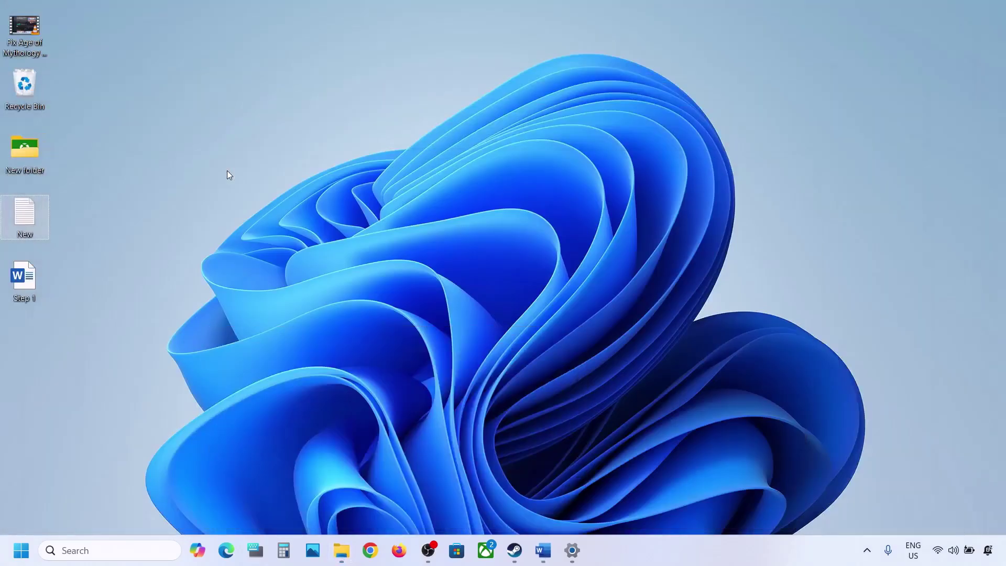
{"action": "key", "text": "ctrl+v"}
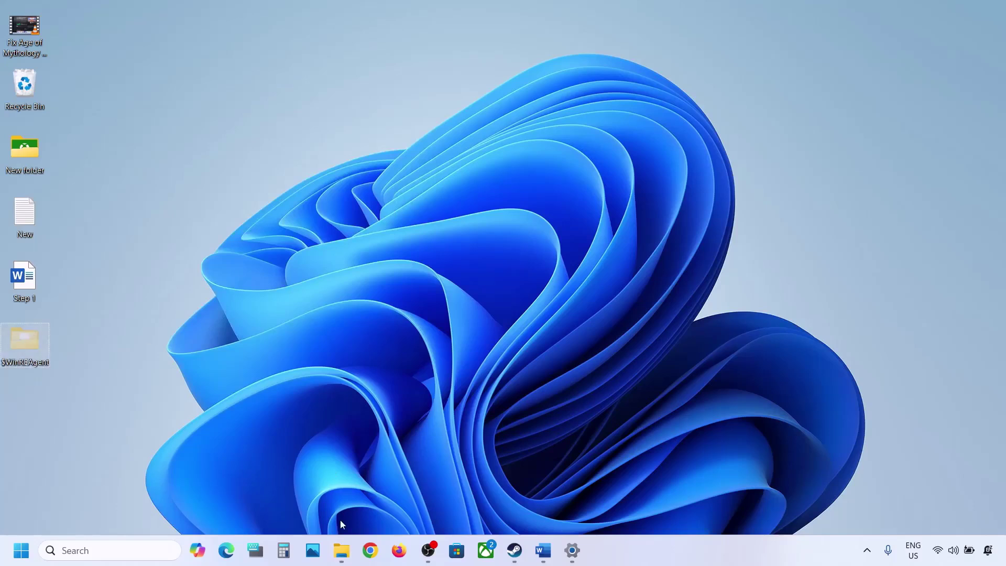
Step: Delete the original $WinREAgent folder from the C: drive
{"action": "left_click", "coordinate": [341, 551]}
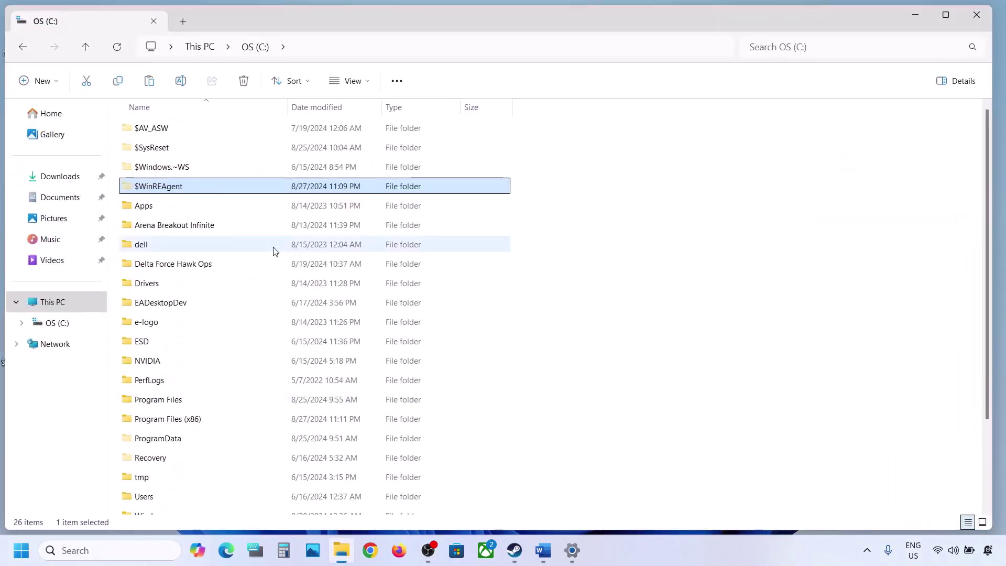
{"action": "right_click", "coordinate": [171, 189]}
{"action": "left_click", "coordinate": [286, 169]}
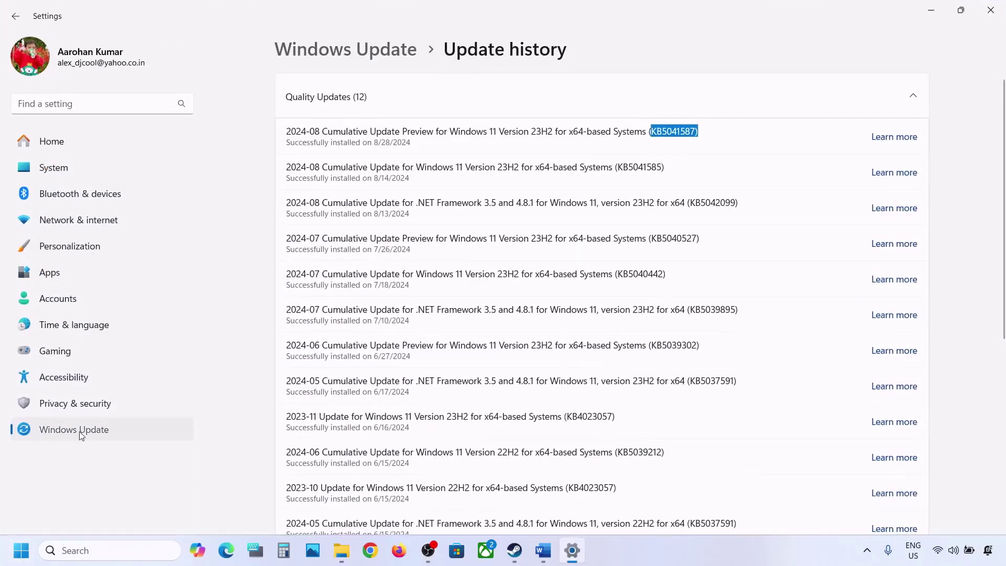
Step: Start a Windows Update check, view the restart options without restarting, then show the desktop
{"action": "left_click", "coordinate": [81, 435]}
{"action": "left_click", "coordinate": [879, 114]}
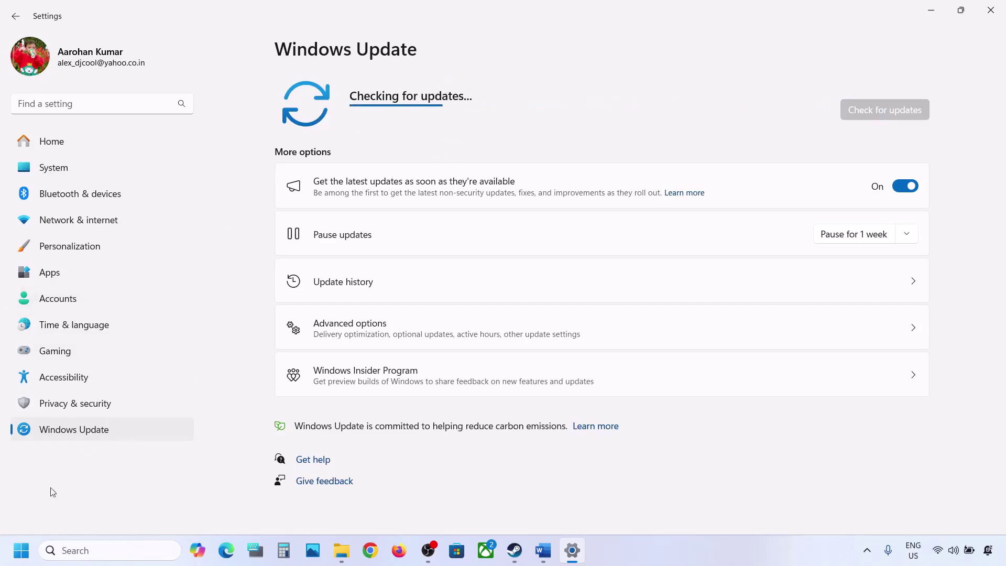
{"action": "left_click", "coordinate": [21, 550]}
{"action": "left_click", "coordinate": [381, 506]}
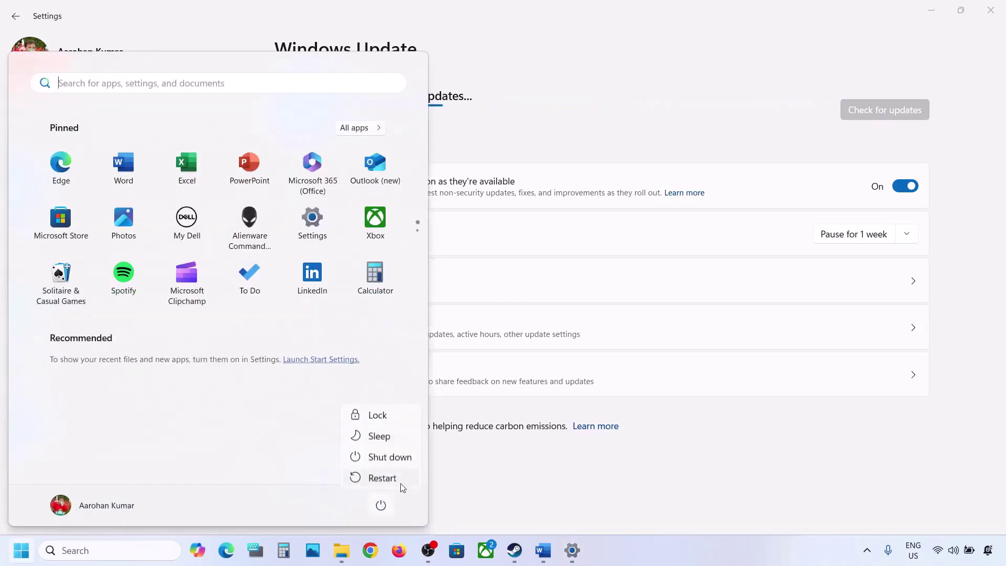
{"action": "key", "text": "Escape"}
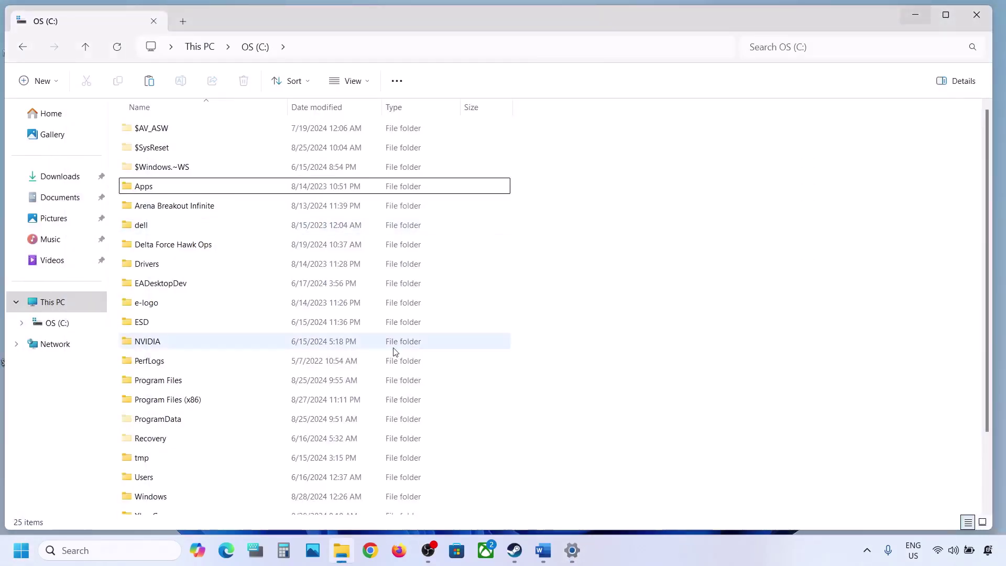
{"action": "key", "text": "super+d"}
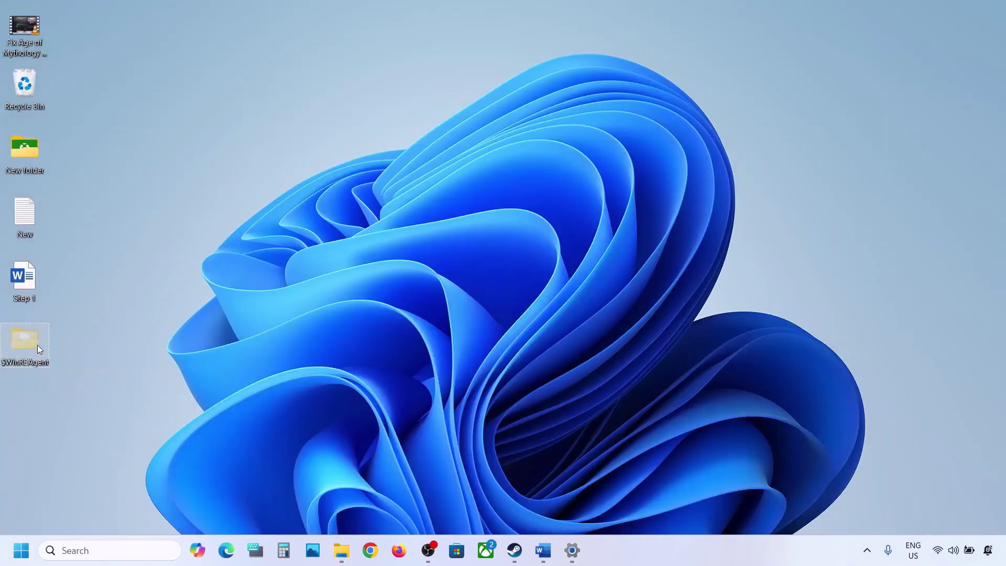
Step: Cut $WinREAgent from the desktop and paste it into the root of OS (C:)
{"action": "right_click", "coordinate": [33, 345]}
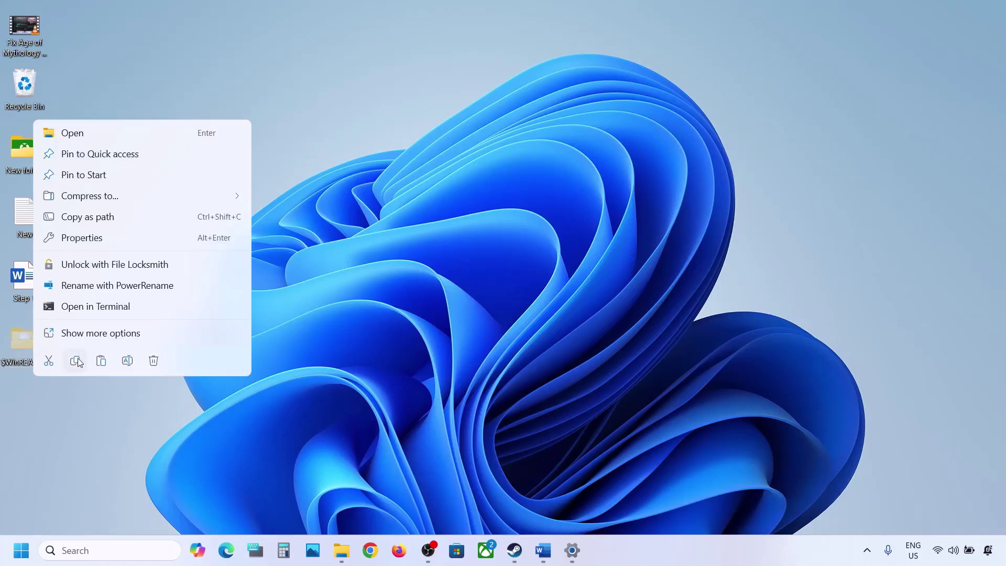
{"action": "left_click", "coordinate": [57, 363]}
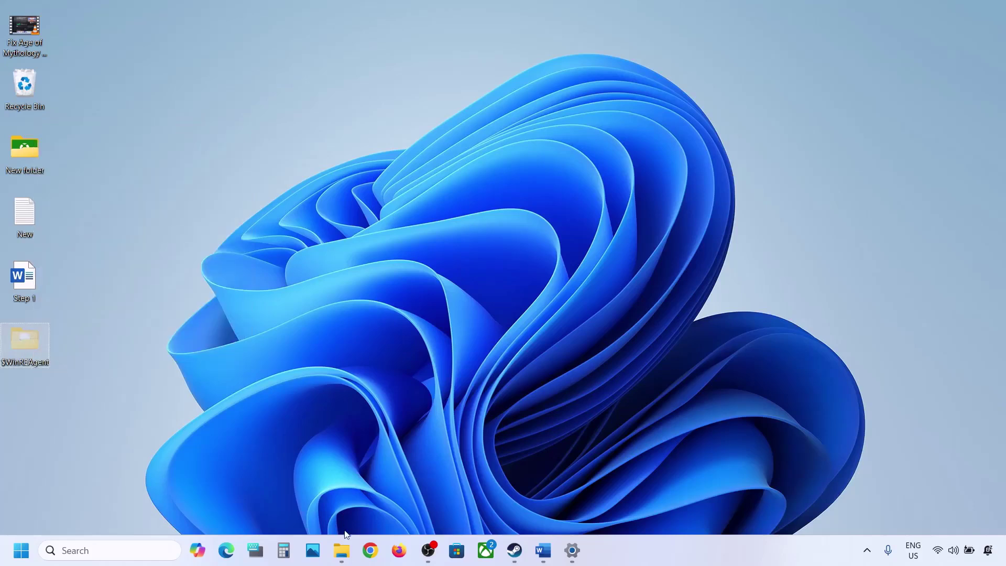
{"action": "left_click", "coordinate": [342, 549]}
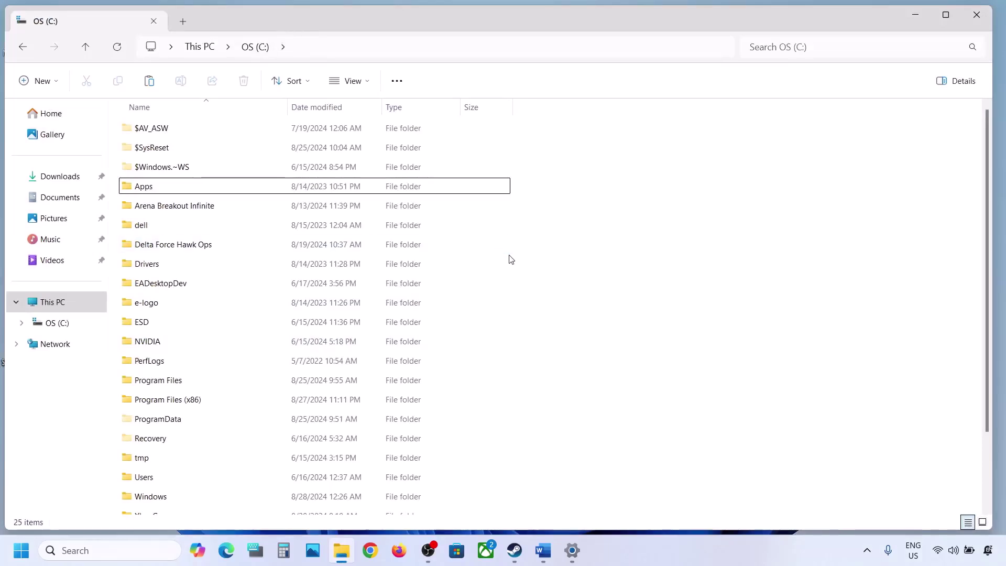
{"action": "key", "text": "ctrl+v"}
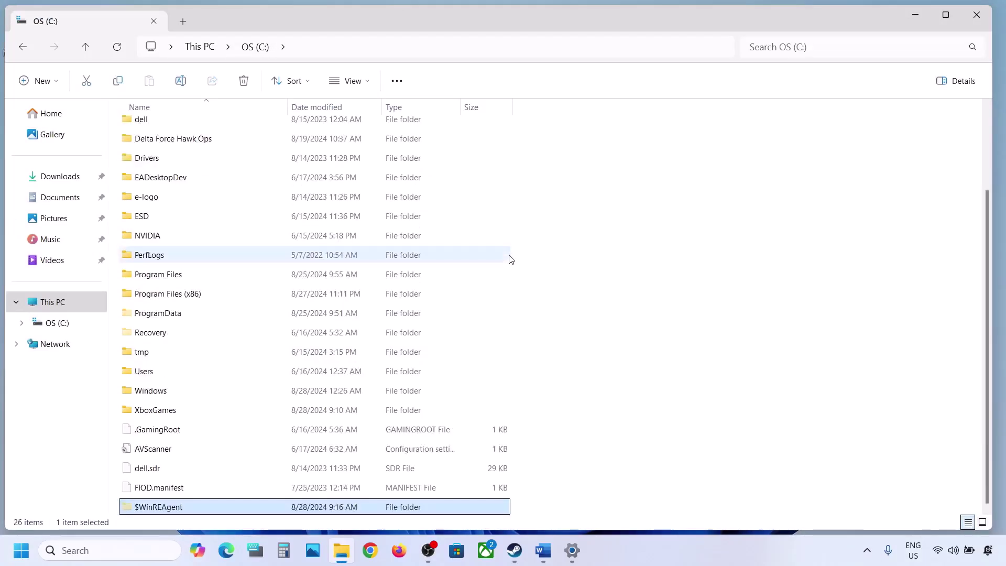
{"action": "left_click", "coordinate": [977, 15]}
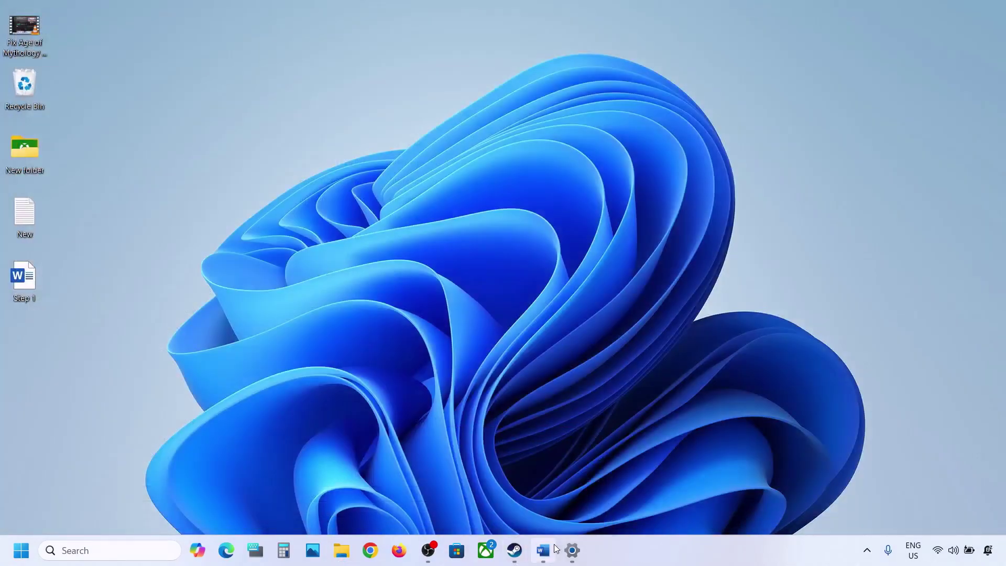
Step: Highlight the Step 3 heading in the Word steps document
{"action": "left_click", "coordinate": [544, 550]}
{"action": "scroll", "coordinate": [283, 366], "scroll_direction": "down", "scroll_amount": 3}
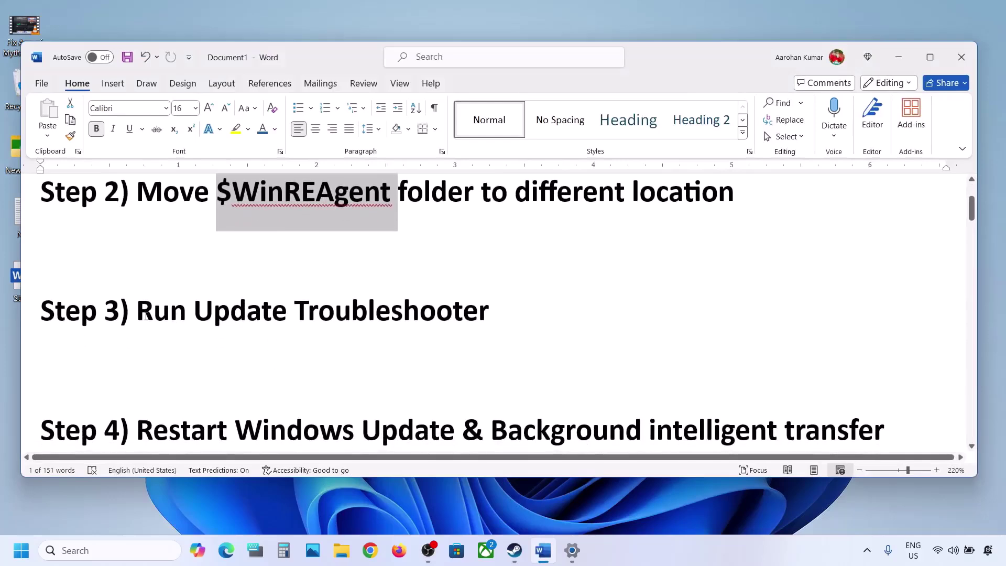
{"action": "left_click_drag", "start_coordinate": [136, 314], "coordinate": [521, 285]}
{"action": "key", "text": "alt+Tab"}
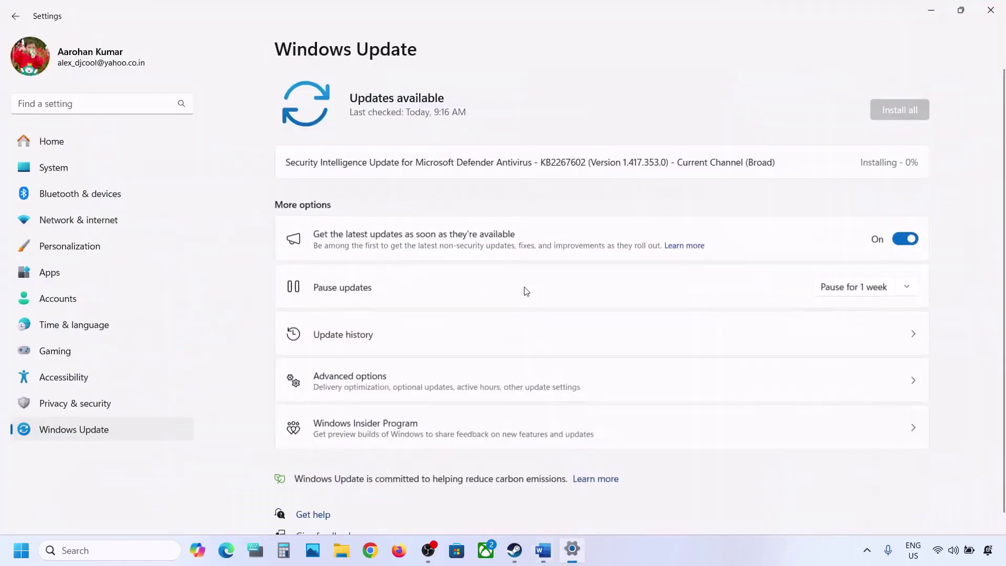
Step: Run the Windows Update troubleshooter from System > Troubleshoot > Other troubleshooters
{"action": "left_click", "coordinate": [76, 173]}
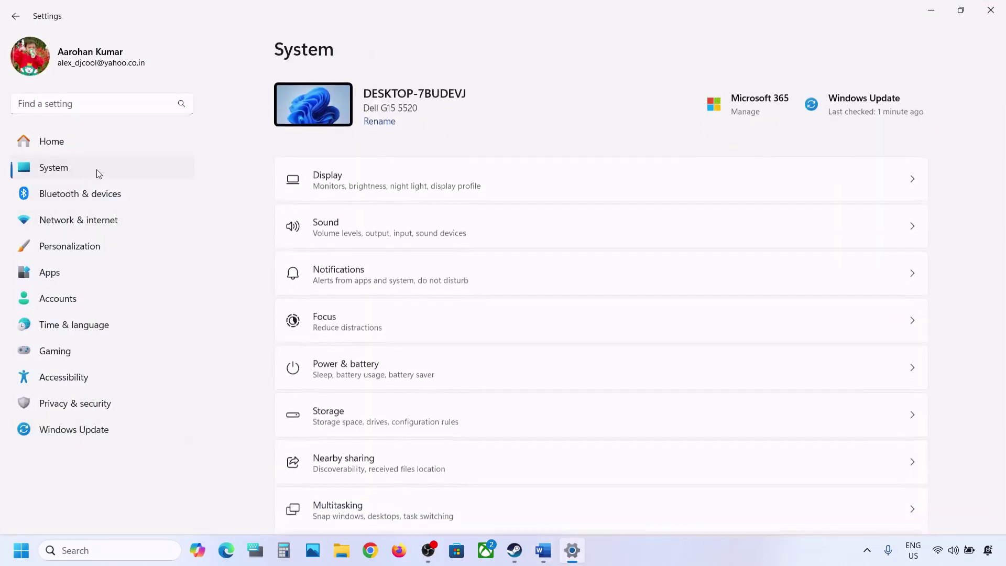
{"action": "scroll", "coordinate": [364, 348], "scroll_direction": "down", "scroll_amount": 3}
{"action": "scroll", "coordinate": [377, 415], "scroll_direction": "down", "scroll_amount": 3}
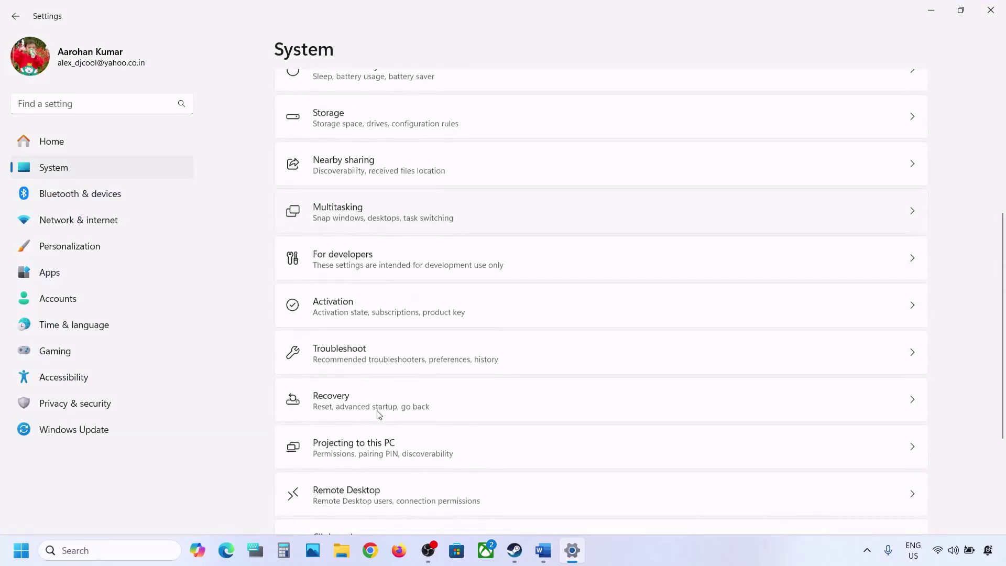
{"action": "left_click", "coordinate": [375, 362]}
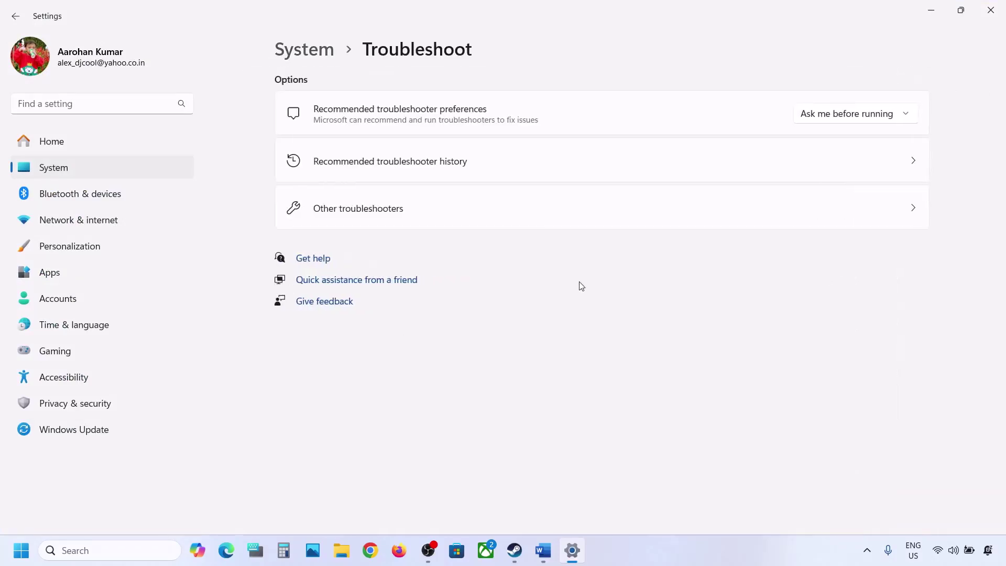
{"action": "left_click", "coordinate": [398, 217]}
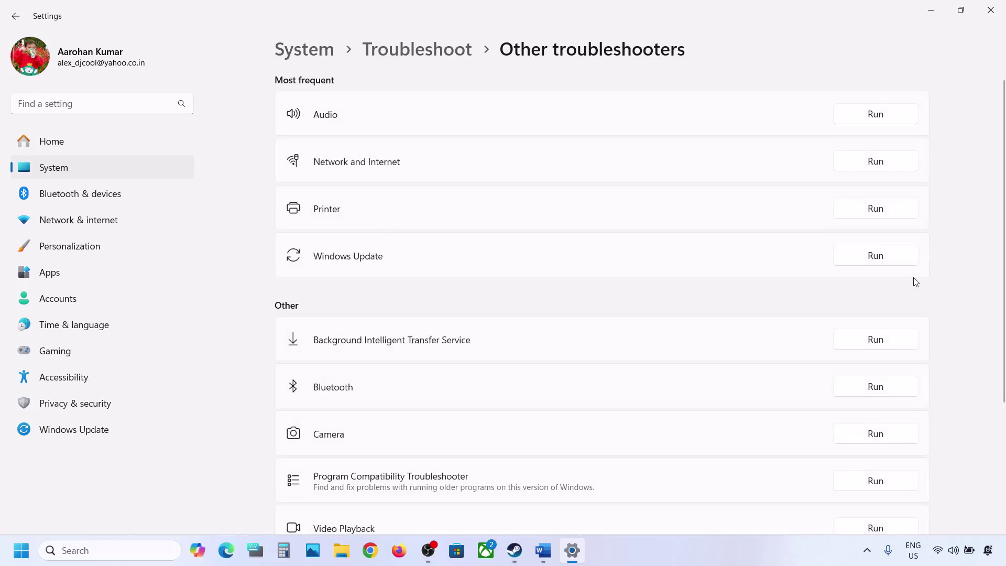
{"action": "left_click", "coordinate": [889, 263]}
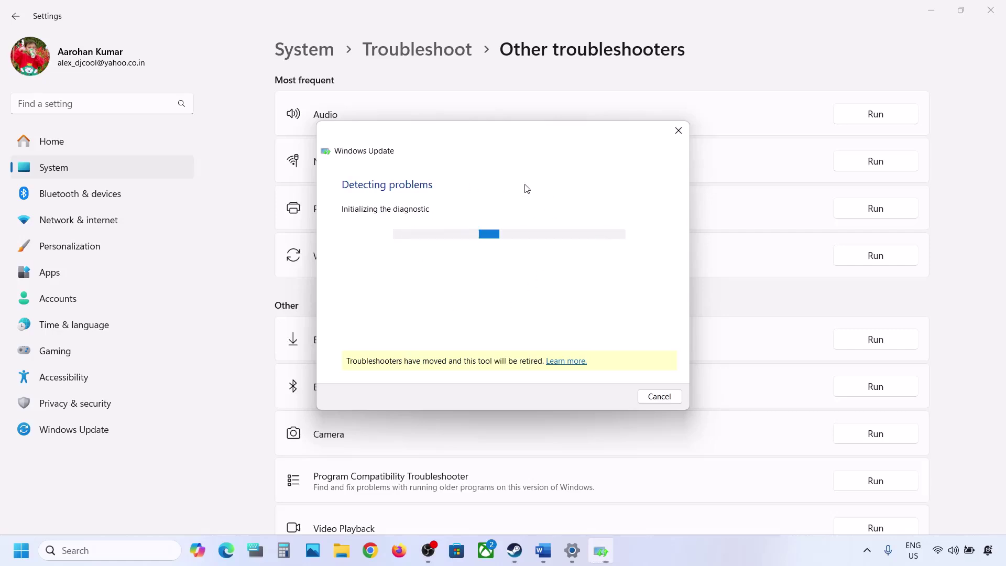
Step: Highlight the Step 4 restart instruction in the Word steps document
{"action": "left_click", "coordinate": [542, 559]}
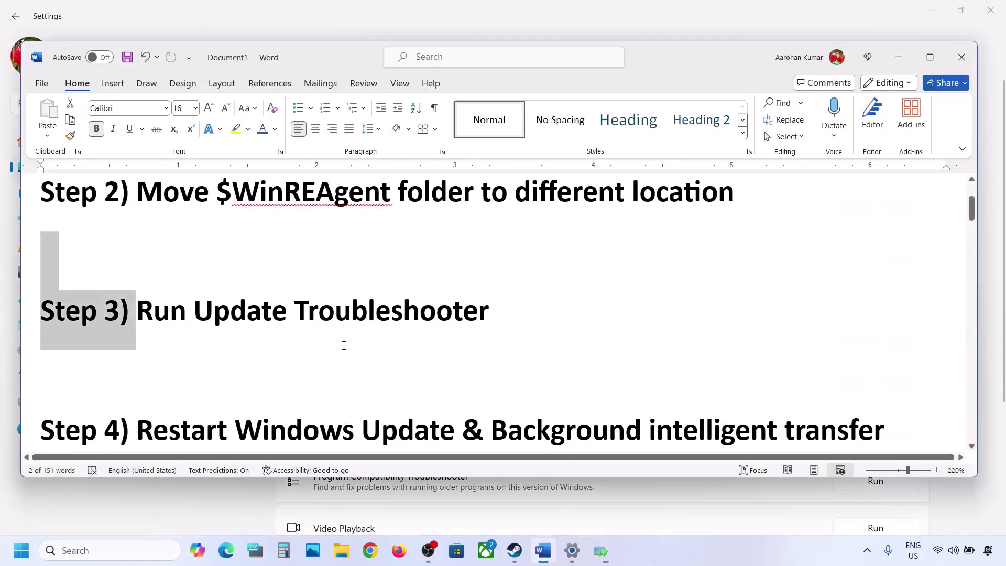
{"action": "scroll", "coordinate": [343, 343], "scroll_direction": "down", "scroll_amount": 2}
{"action": "left_click_drag", "start_coordinate": [138, 336], "coordinate": [669, 347]}
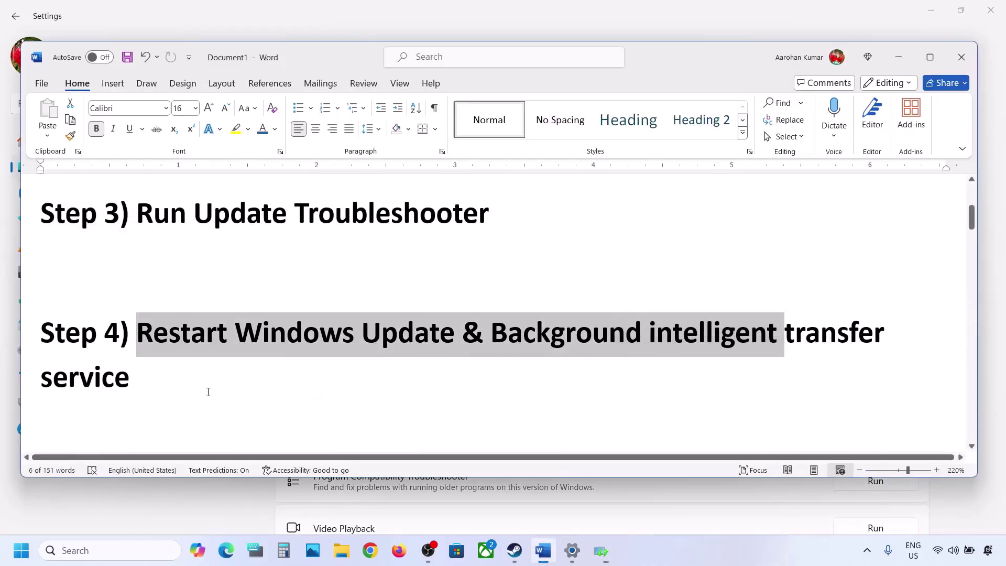
Step: Launch the Services console by searching 'services'
{"action": "left_click", "coordinate": [117, 552]}
{"action": "type", "text": "s"}
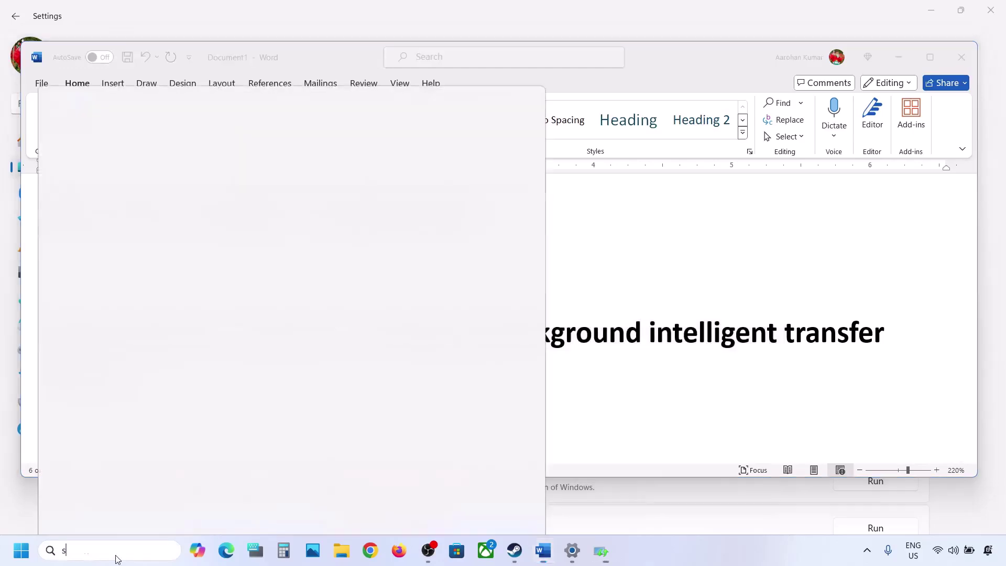
{"action": "type", "text": "ervices"}
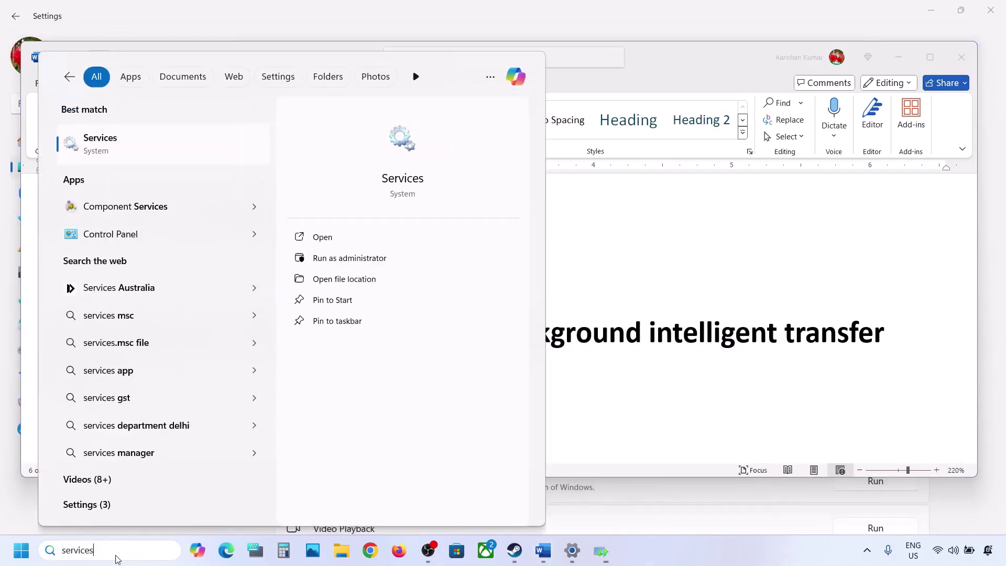
{"action": "left_click", "coordinate": [109, 138]}
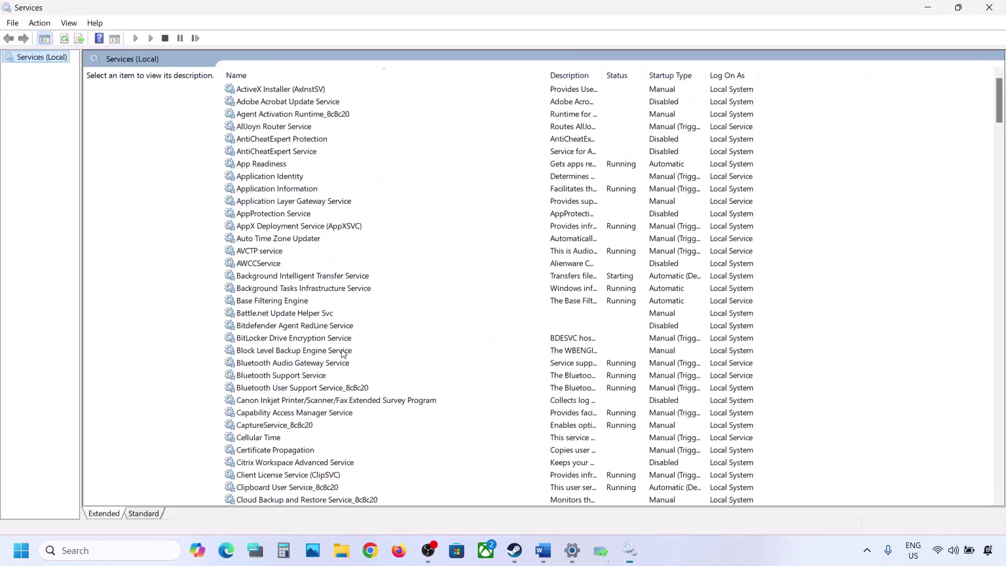
{"action": "left_click", "coordinate": [344, 351]}
Step: Set the Windows Update service's startup type to Automatic and apply it
{"action": "key", "text": "w"}
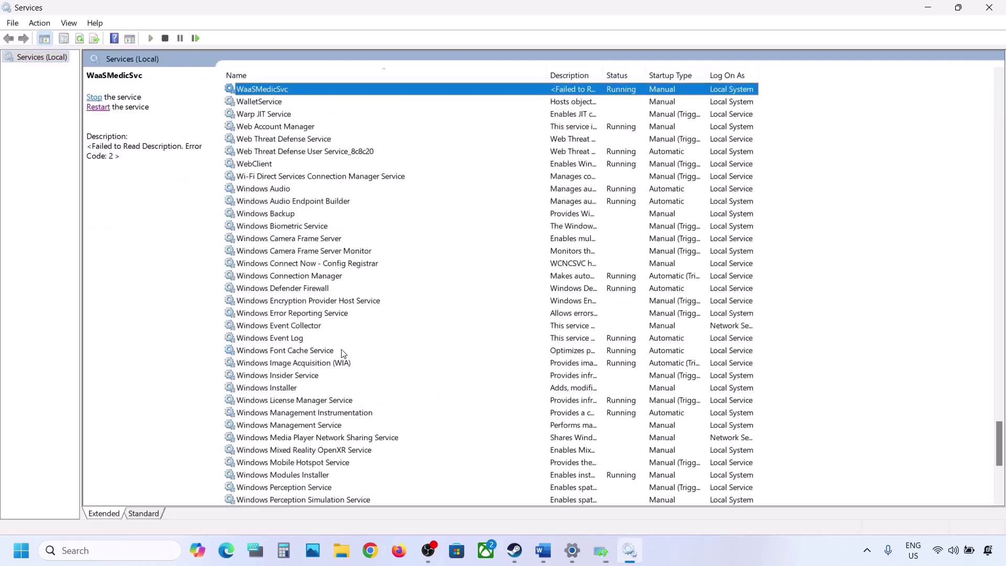
{"action": "scroll", "coordinate": [344, 354], "scroll_direction": "down", "scroll_amount": 8}
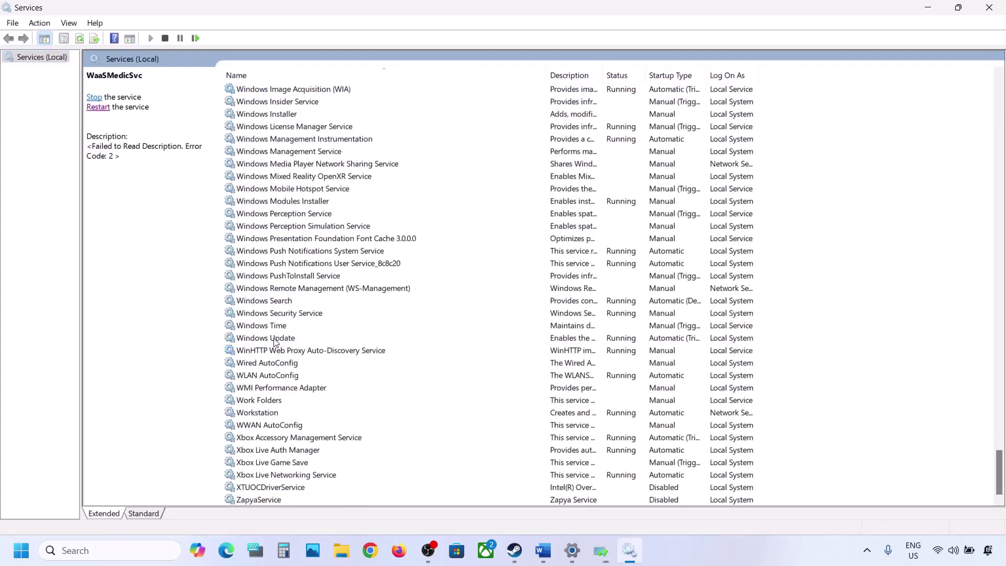
{"action": "left_click", "coordinate": [275, 340]}
{"action": "double_click", "coordinate": [355, 343]}
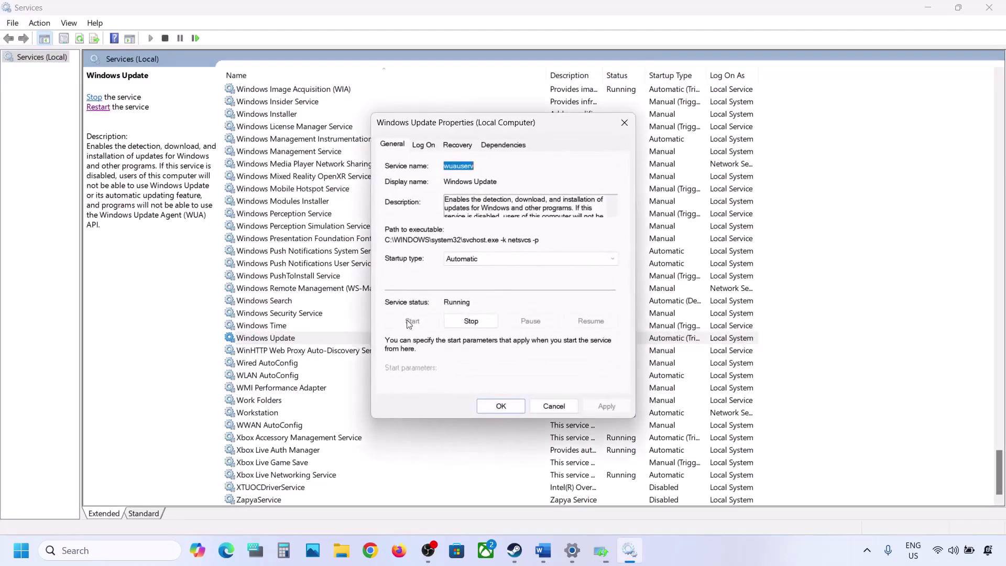
{"action": "left_click", "coordinate": [503, 259]}
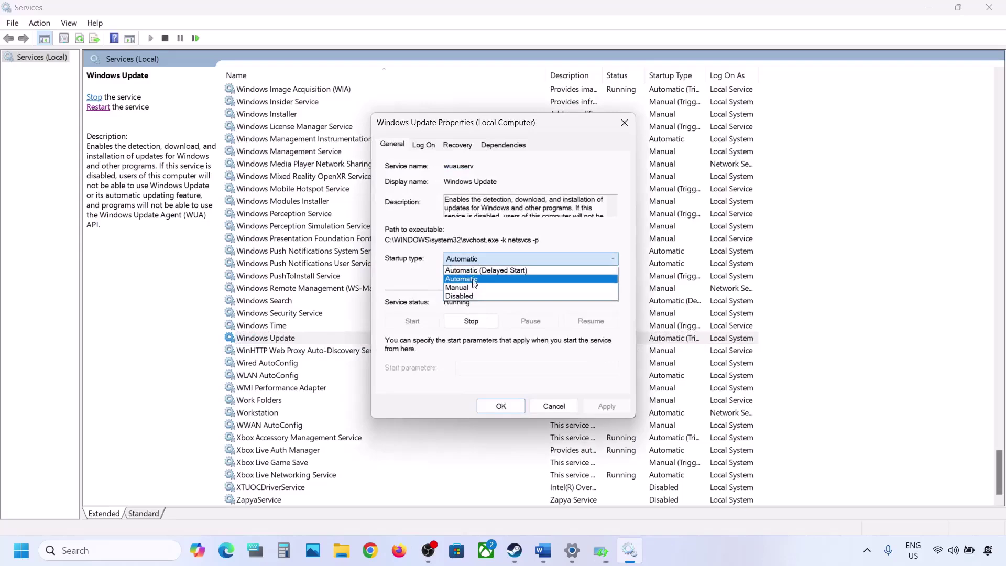
{"action": "left_click", "coordinate": [474, 280]}
{"action": "left_click", "coordinate": [597, 405]}
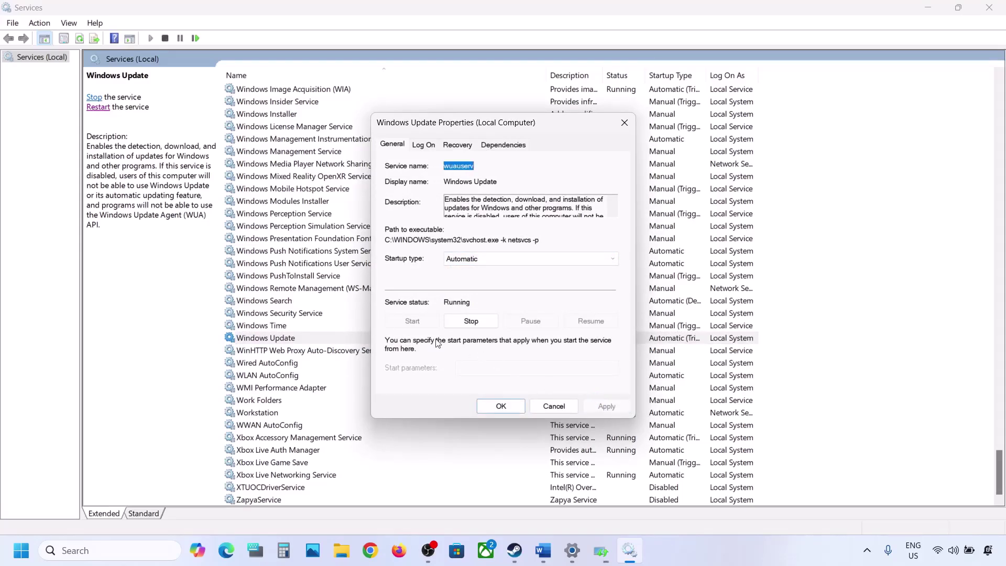
{"action": "left_click", "coordinate": [500, 407]}
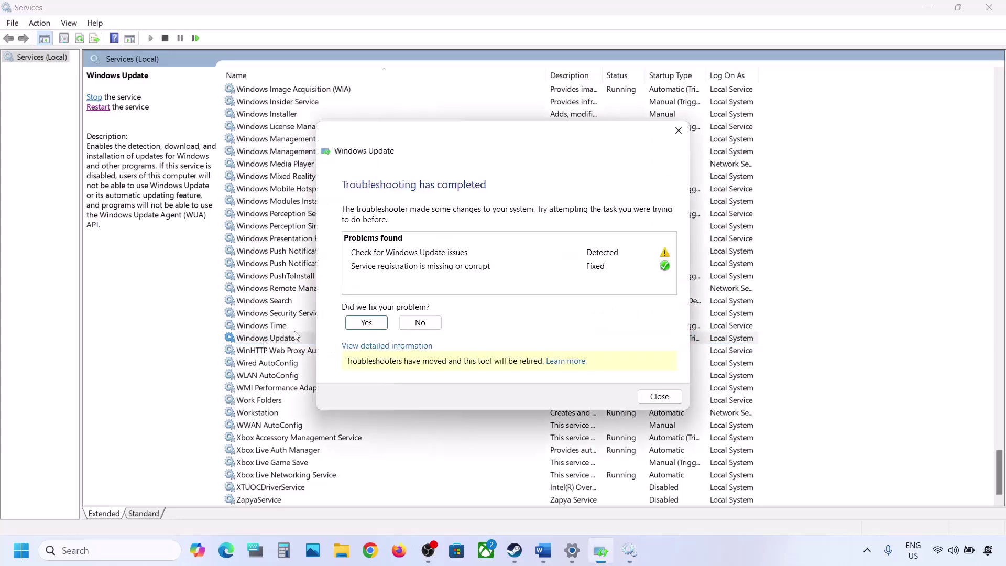
Step: Dismiss the troubleshooter results and restart the Windows Update service
{"action": "left_click", "coordinate": [659, 396]}
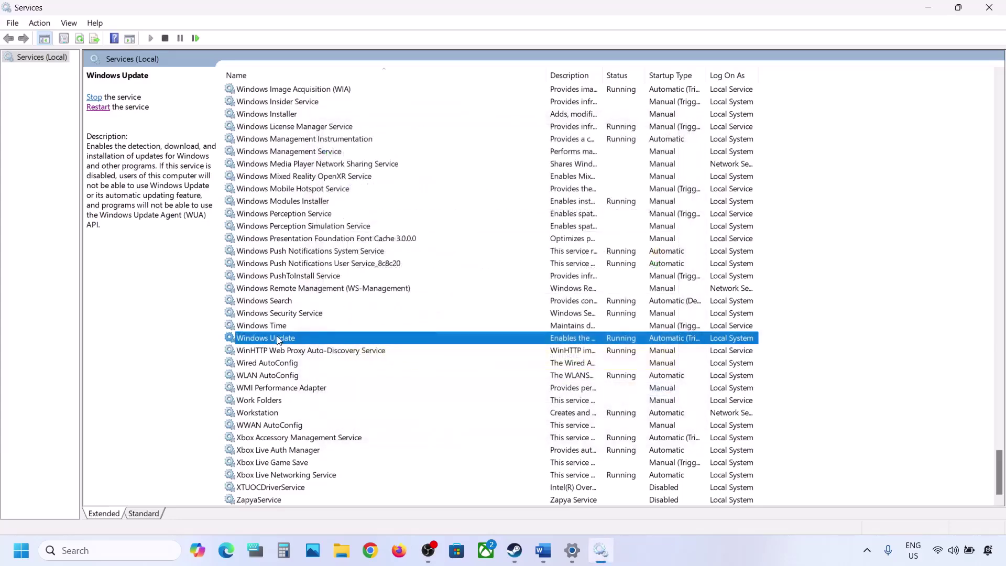
{"action": "right_click", "coordinate": [278, 341]}
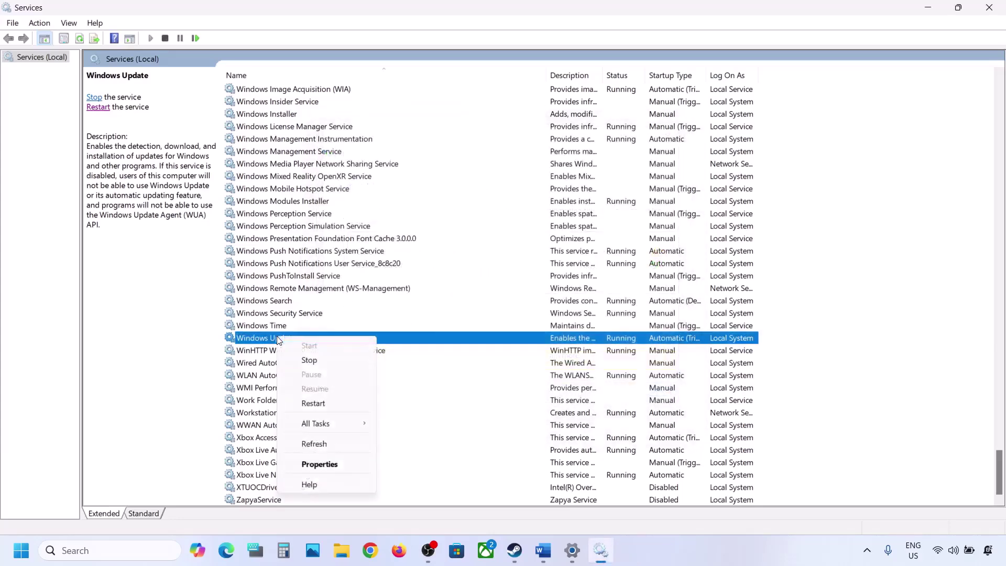
{"action": "left_click", "coordinate": [322, 402]}
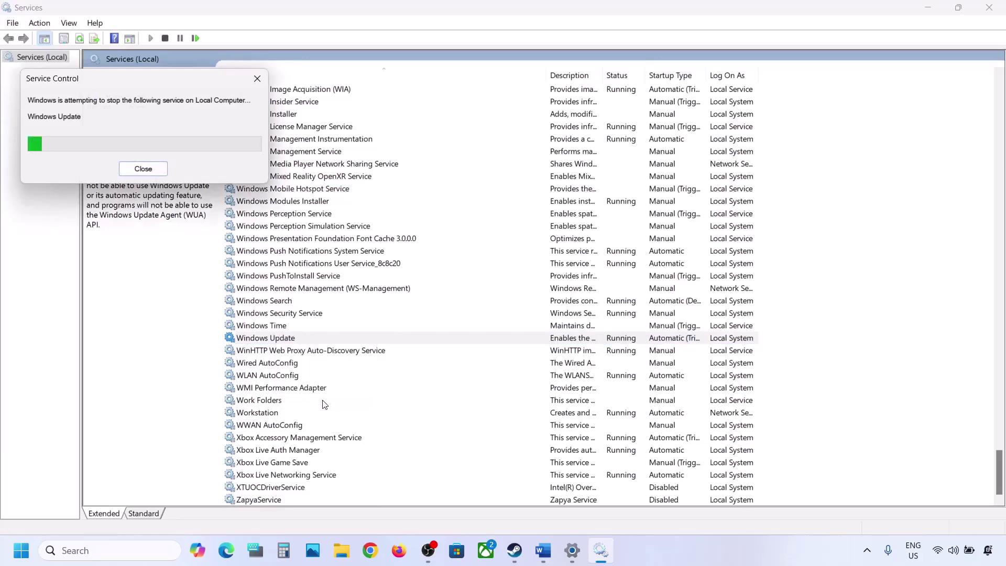
Step: Set the Background Intelligent Transfer Service startup type to Automatic and apply it
{"action": "left_click", "coordinate": [315, 278]}
{"action": "key", "text": "b"}
{"action": "scroll", "coordinate": [321, 272], "scroll_direction": "up", "scroll_amount": 5}
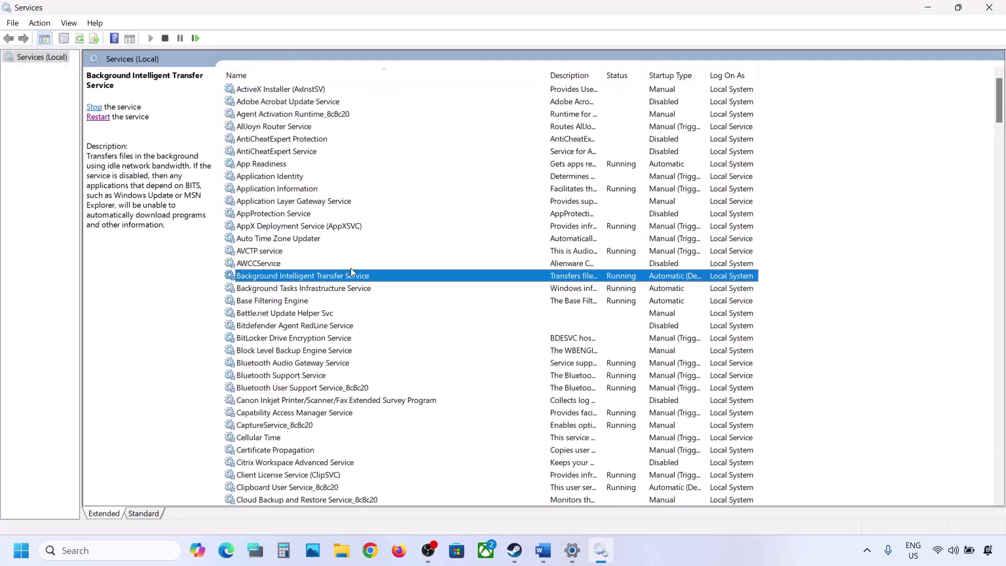
{"action": "double_click", "coordinate": [341, 281]}
{"action": "left_click", "coordinate": [493, 260]}
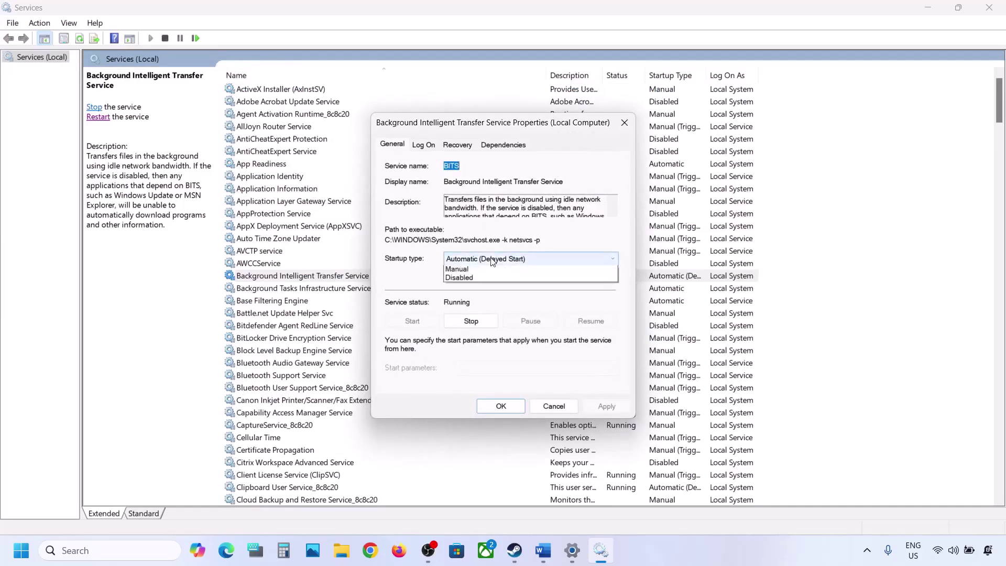
{"action": "left_click", "coordinate": [485, 279]}
{"action": "left_click", "coordinate": [596, 406]}
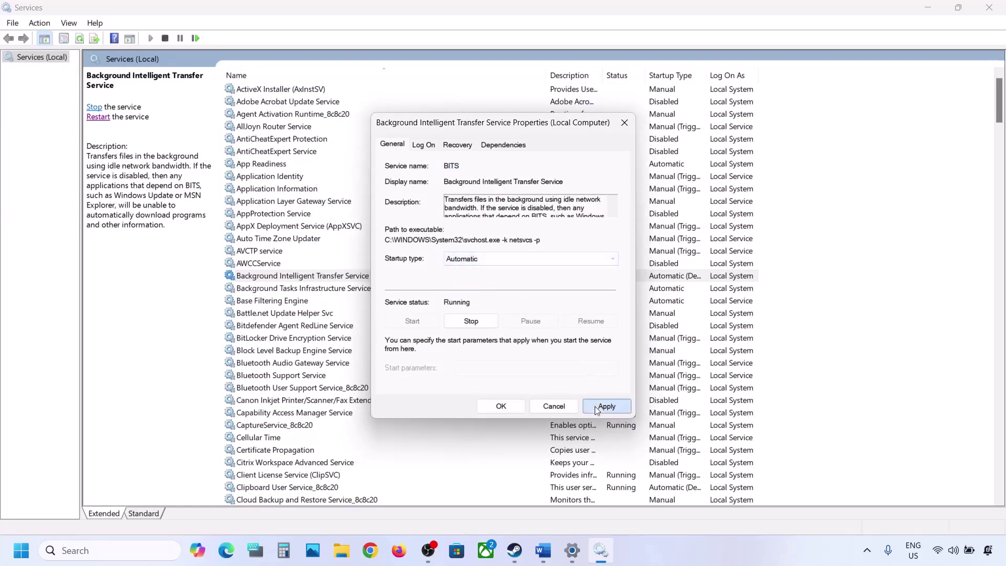
{"action": "left_click", "coordinate": [494, 409]}
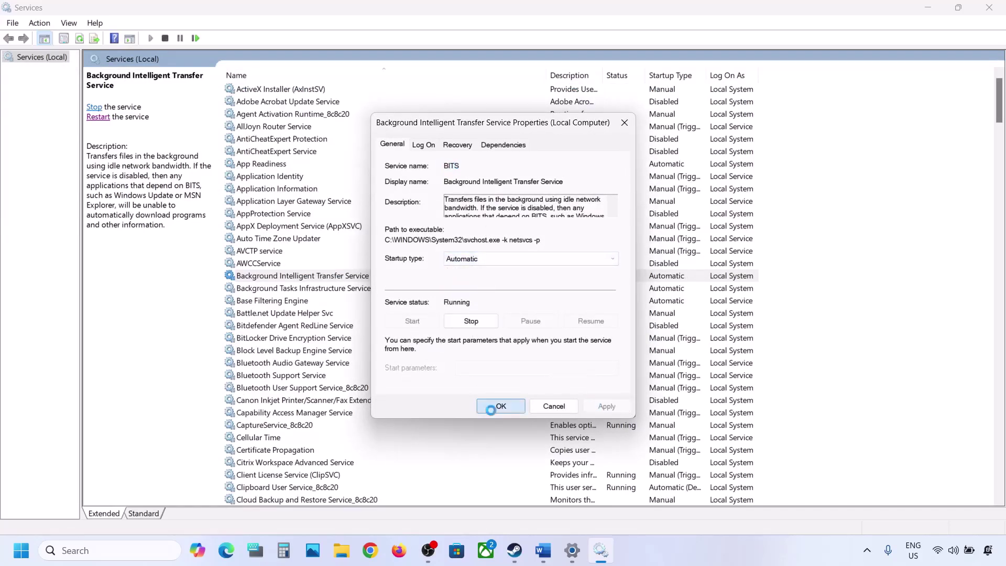
Step: Restart the Background Intelligent Transfer Service, then return to the Word steps document
{"action": "right_click", "coordinate": [321, 279]}
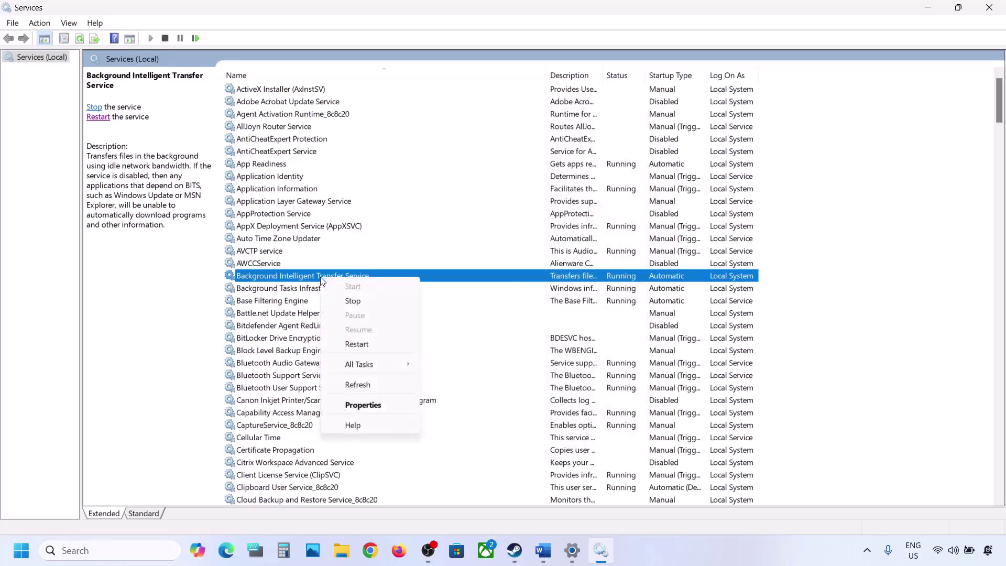
{"action": "left_click", "coordinate": [371, 349]}
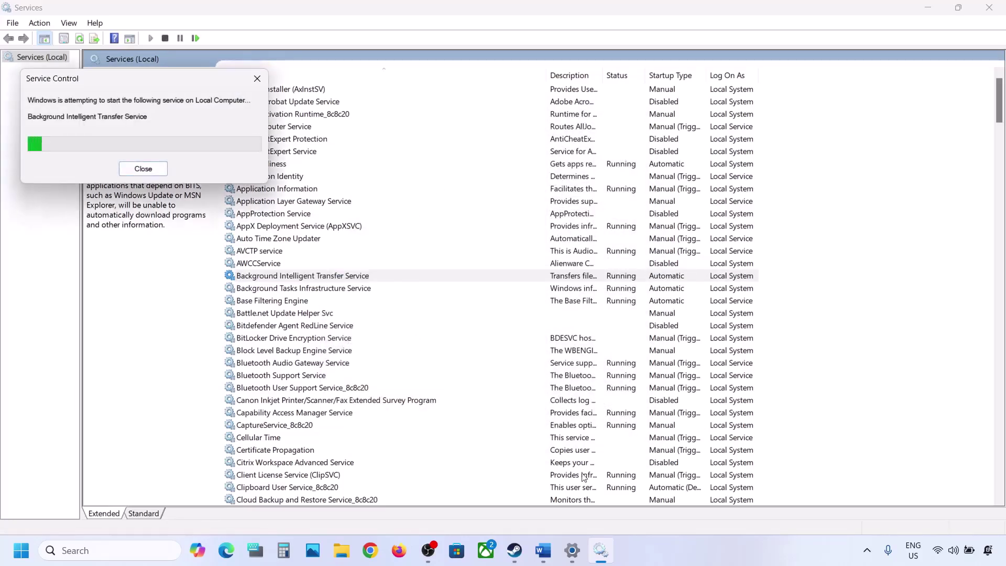
{"action": "mouse_move", "coordinate": [544, 553]}
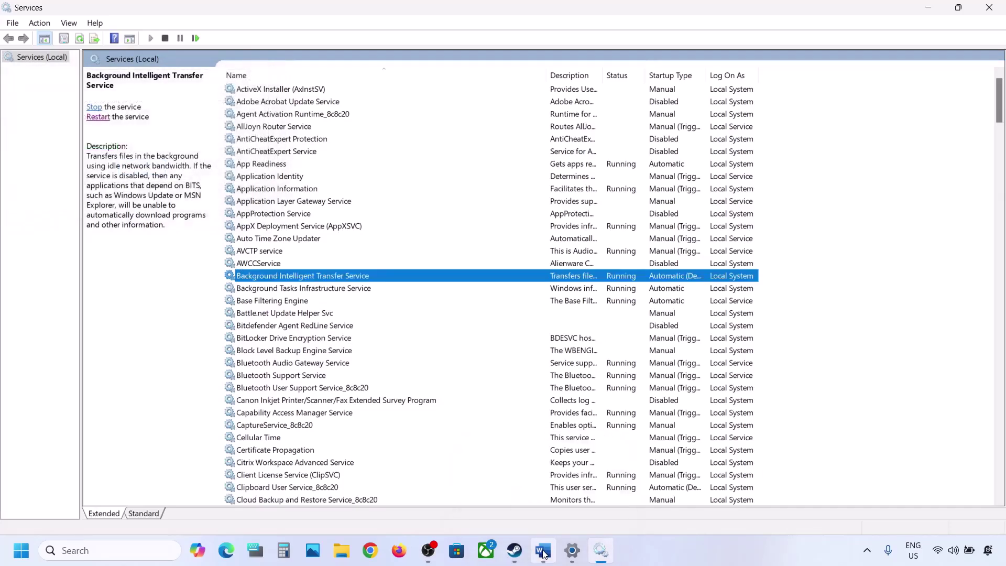
{"action": "left_click", "coordinate": [544, 553]}
Step: Copy the Step 5 Windows 11 download link from Word and switch to Chrome
{"action": "scroll", "coordinate": [363, 408], "scroll_direction": "down", "scroll_amount": 3}
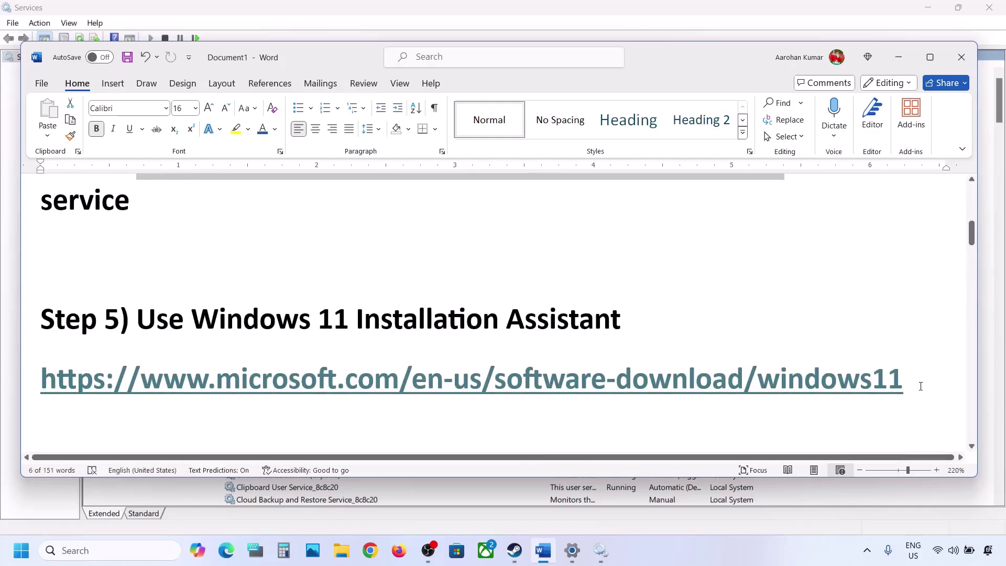
{"action": "left_click_drag", "start_coordinate": [921, 387], "coordinate": [62, 393]}
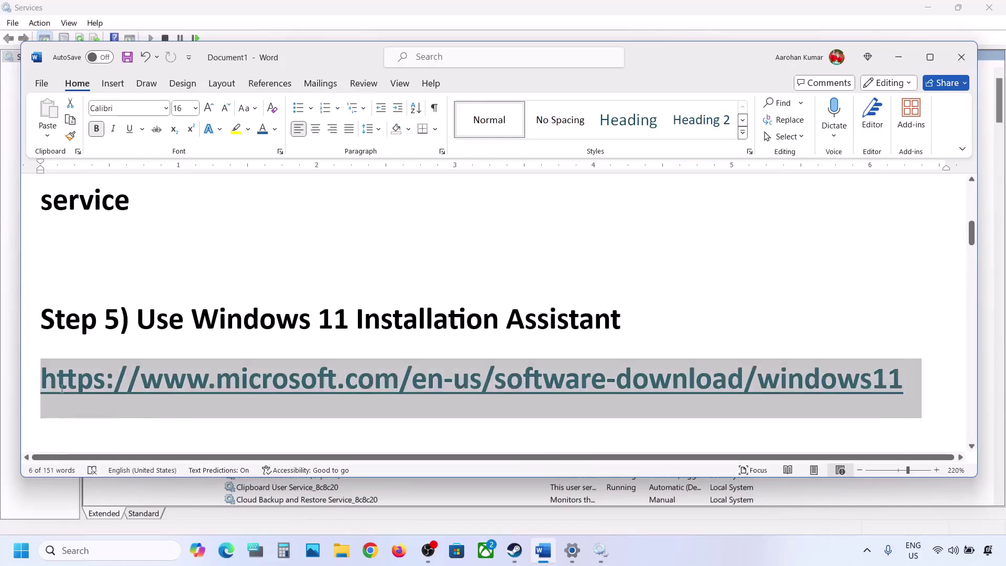
{"action": "right_click", "coordinate": [206, 370]}
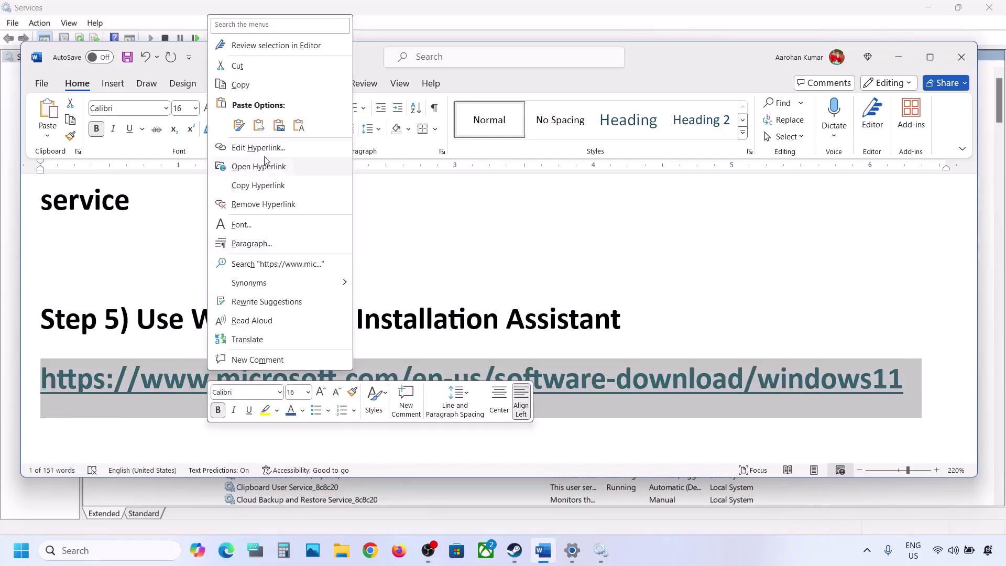
{"action": "left_click", "coordinate": [243, 87]}
{"action": "left_click", "coordinate": [369, 545]}
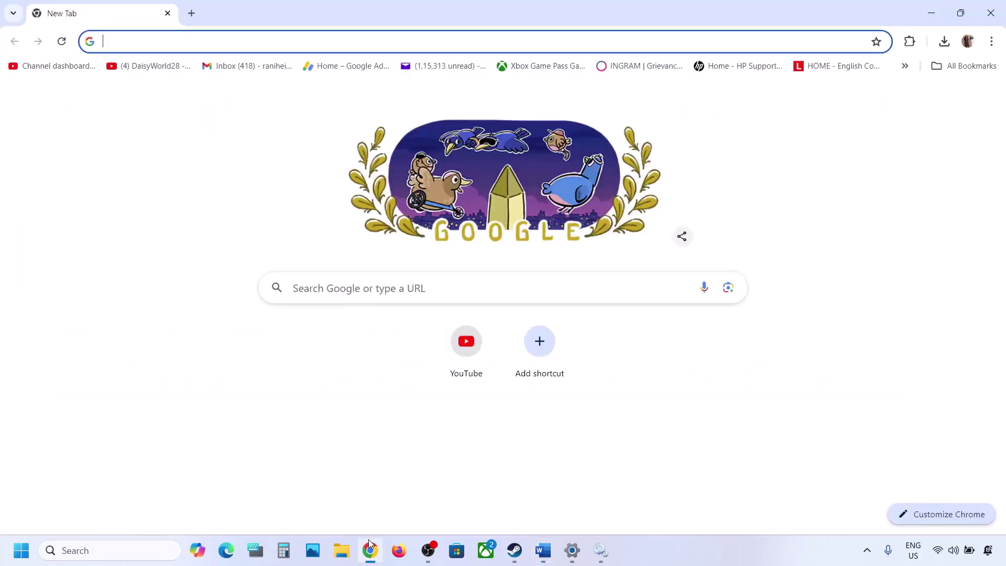
Step: Load the pasted link in Chrome, then download and open the Windows 11 Installation Assistant
{"action": "key", "text": "ctrl+v"}
{"action": "key", "text": "Return"}
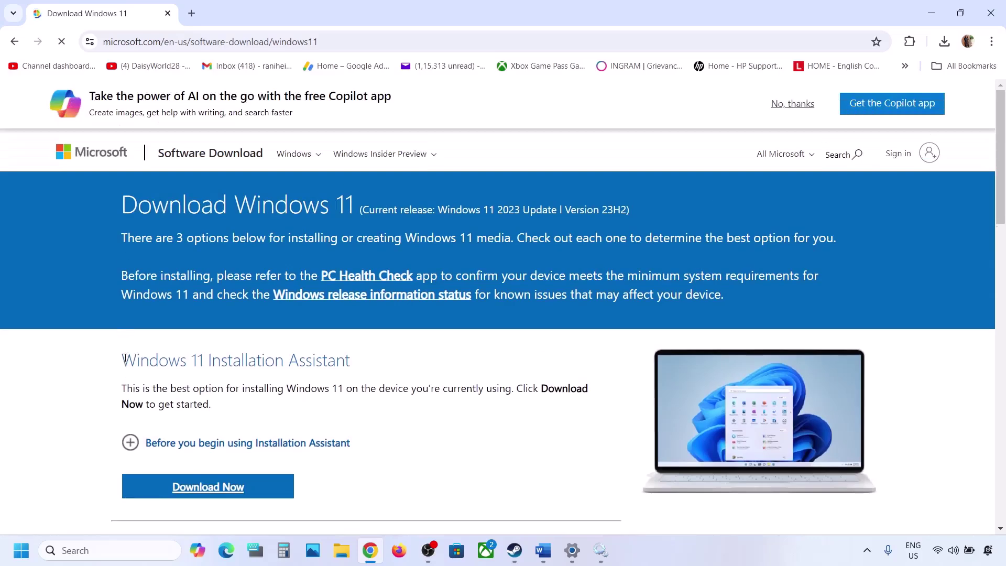
{"action": "left_click_drag", "start_coordinate": [125, 359], "coordinate": [386, 355]}
{"action": "scroll", "coordinate": [386, 357], "scroll_direction": "down", "scroll_amount": 3}
{"action": "left_click", "coordinate": [227, 306]}
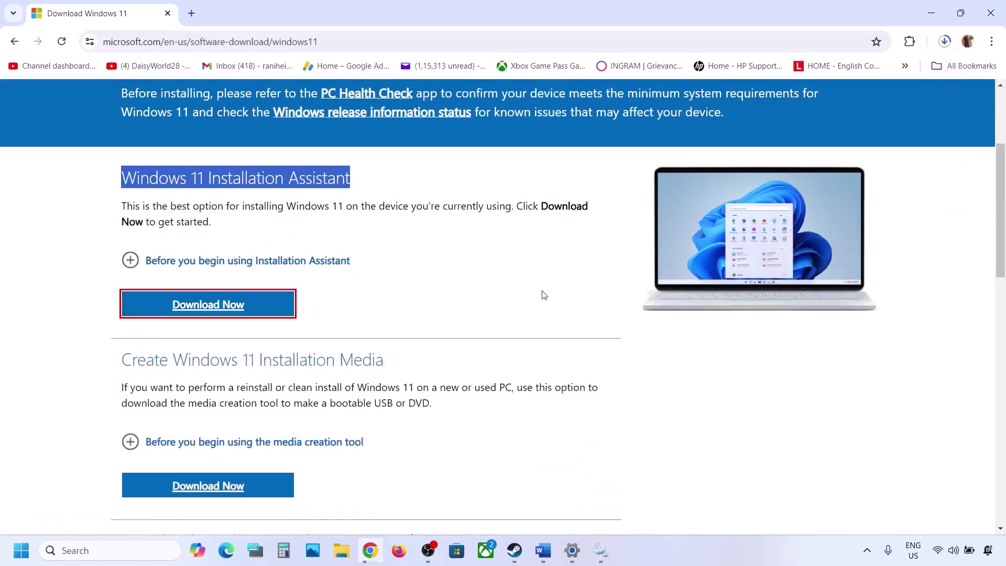
{"action": "left_click", "coordinate": [810, 69]}
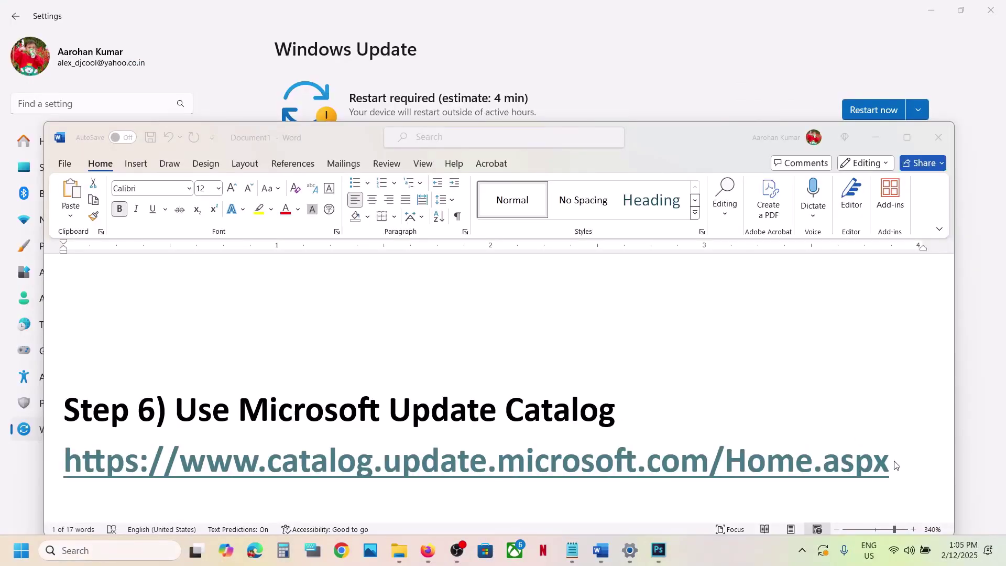
Step: Open the Step 6 Microsoft Update Catalog link from the Word guide in Chrome
{"action": "left_click", "coordinate": [896, 464]}
{"action": "triple_click", "coordinate": [275, 443]}
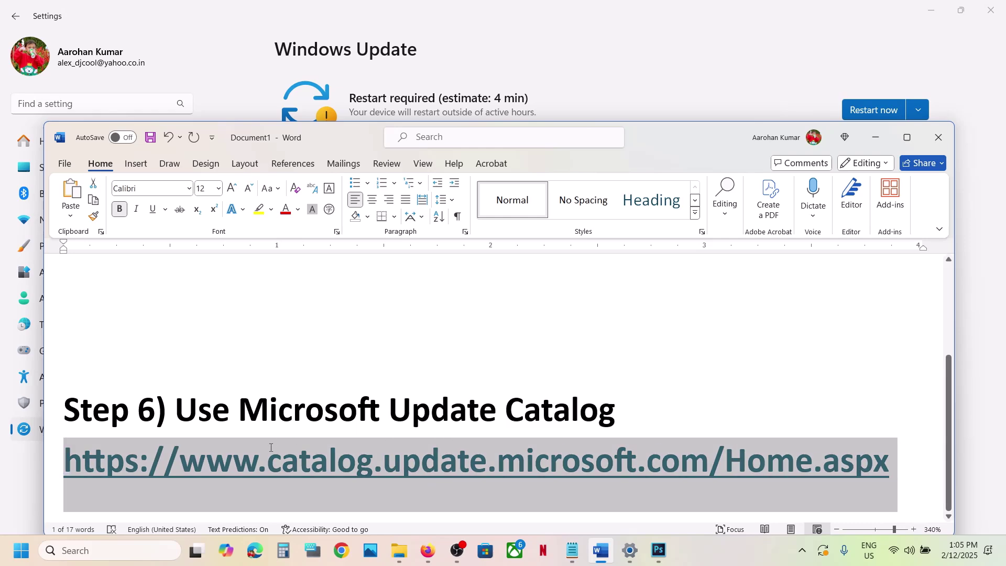
{"action": "left_click", "coordinate": [341, 551]}
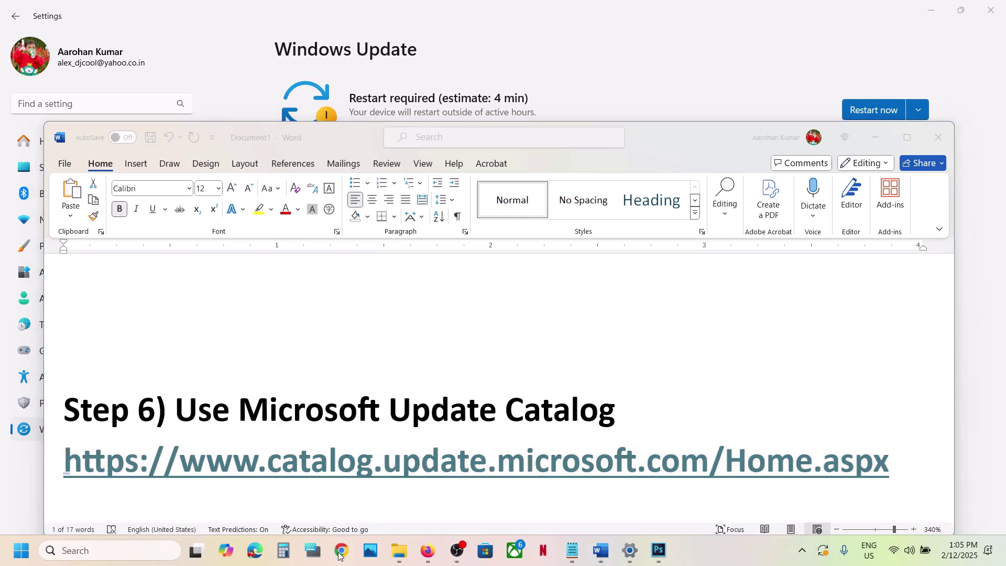
{"action": "key", "text": "ctrl+v"}
{"action": "key", "text": "Return"}
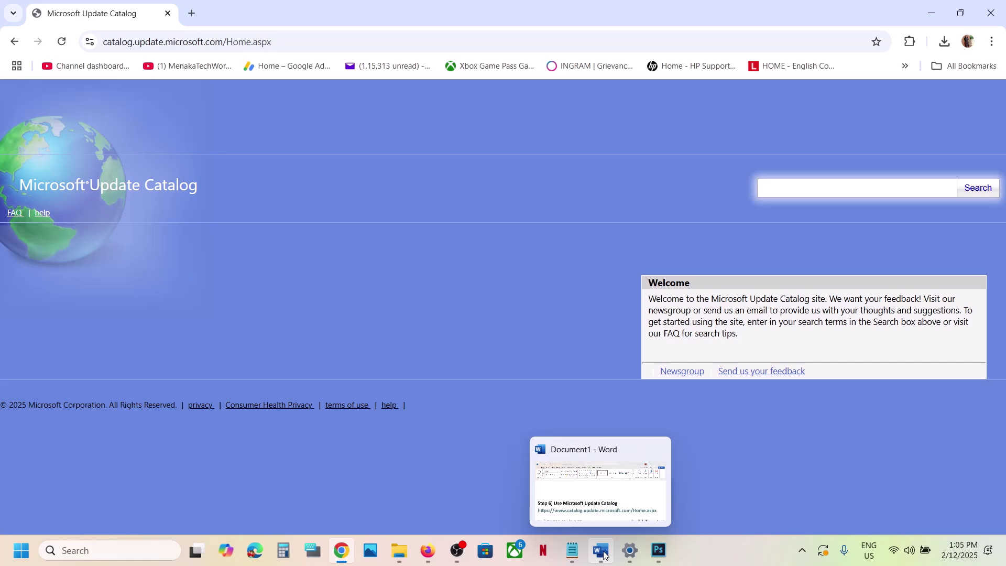
Step: Copy the update number KB5051989 from the Word document's title and minimize Word
{"action": "left_click", "coordinate": [603, 551]}
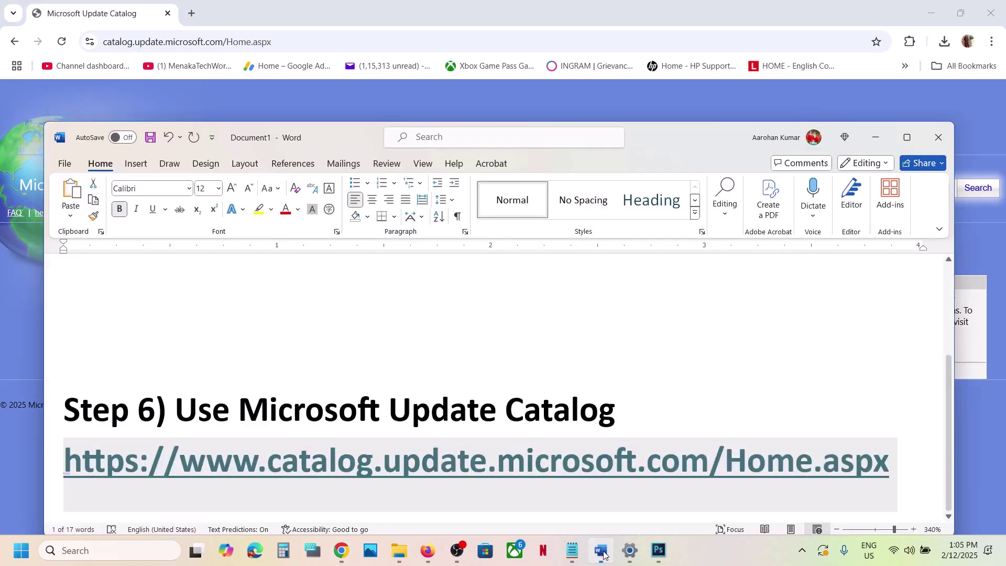
{"action": "left_click", "coordinate": [615, 269]}
{"action": "scroll", "coordinate": [472, 314], "scroll_direction": "up", "scroll_amount": 5}
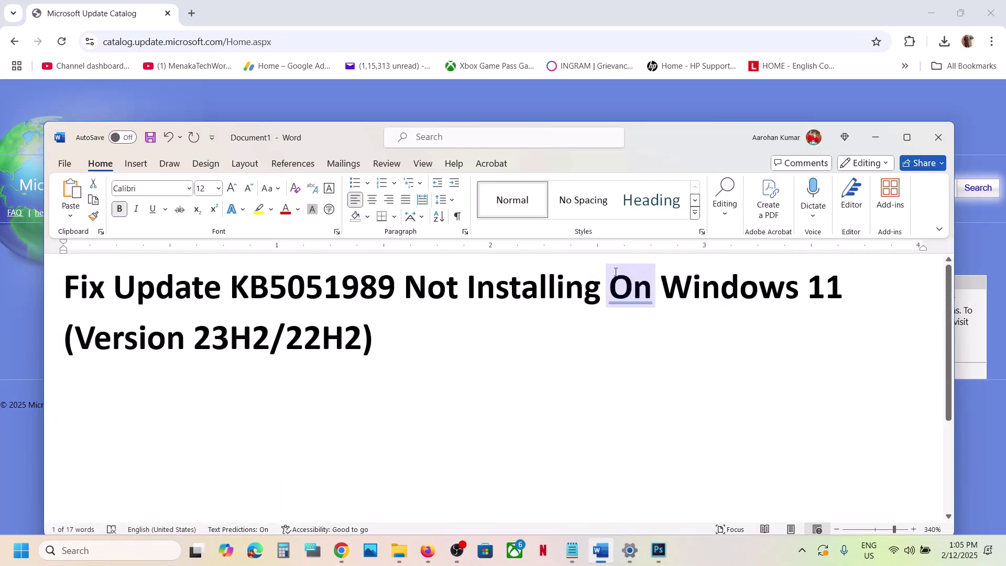
{"action": "double_click", "coordinate": [331, 283]}
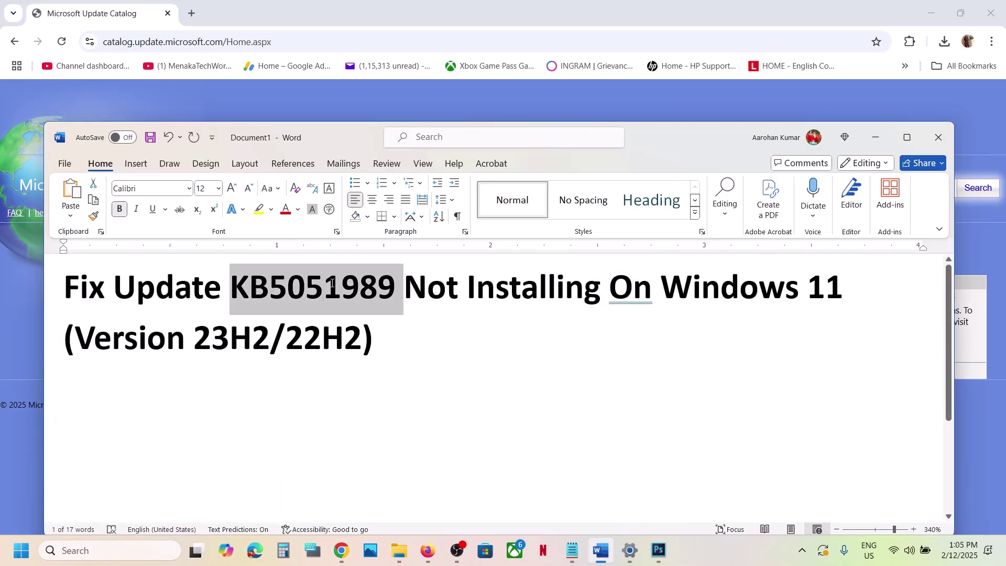
{"action": "left_click", "coordinate": [876, 138]}
Step: Search the catalog for KB5051989 to list its four Windows 11 22H2/23H2 cumulative updates
{"action": "left_click", "coordinate": [839, 190]}
{"action": "key", "text": "ctrl+v"}
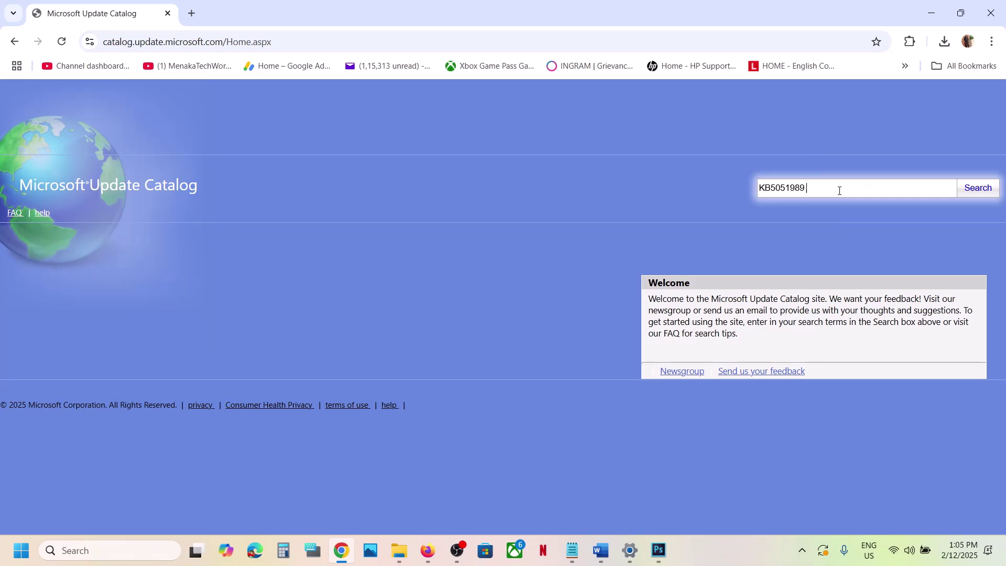
{"action": "left_click", "coordinate": [978, 194]}
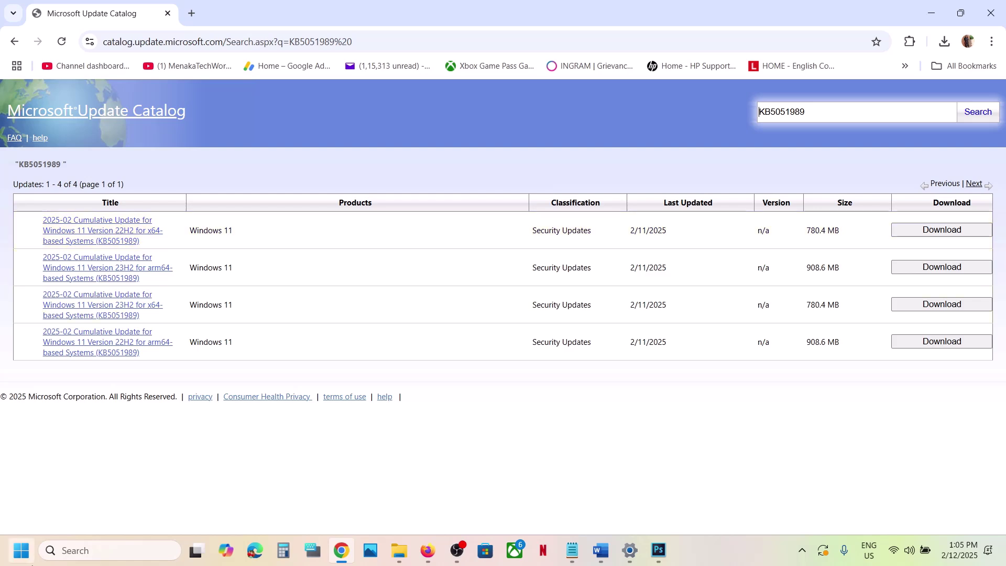
{"action": "left_click", "coordinate": [104, 553]}
Step: Run winver to confirm Windows 11 Version 24H2, OS Build 26100.3037, then close it
{"action": "type", "text": "in"}
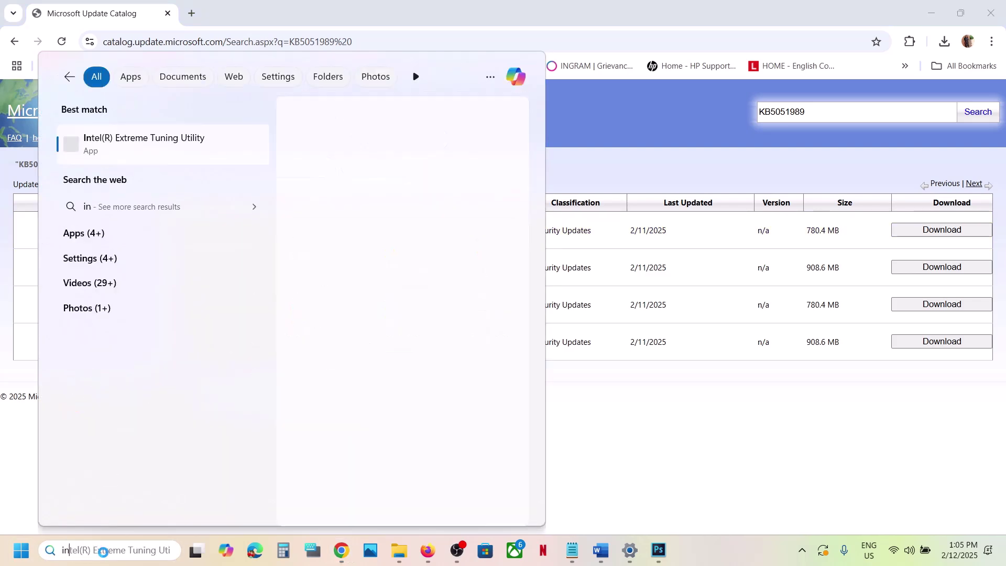
{"action": "type", "text": "ver"}
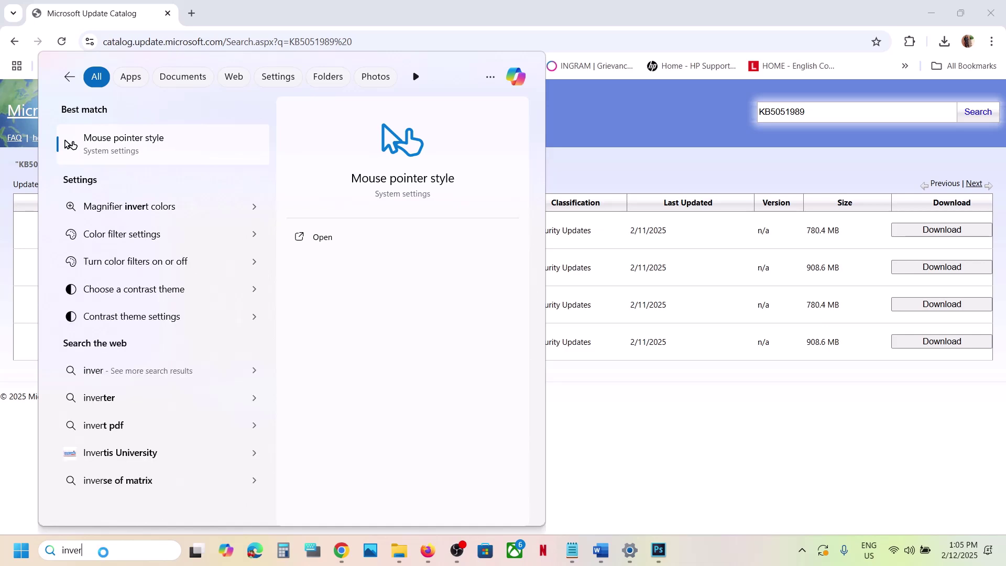
{"action": "type", "text": "w"}
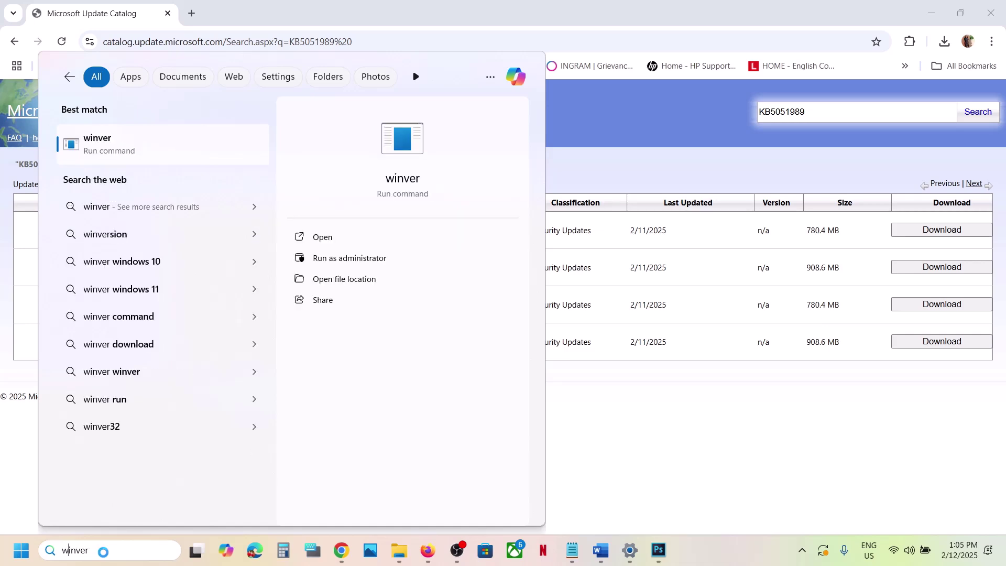
{"action": "key", "text": "Return"}
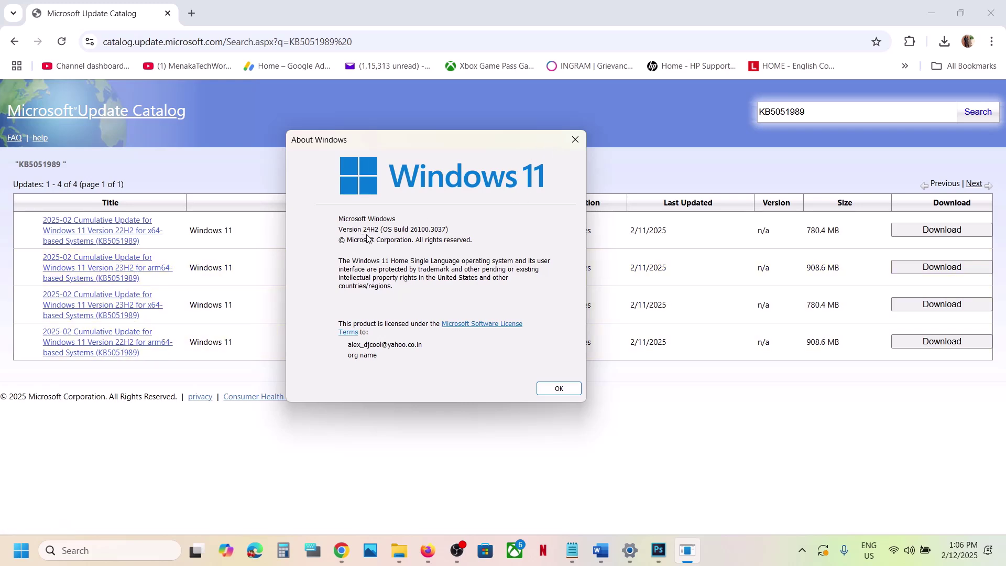
{"action": "left_click", "coordinate": [556, 387]}
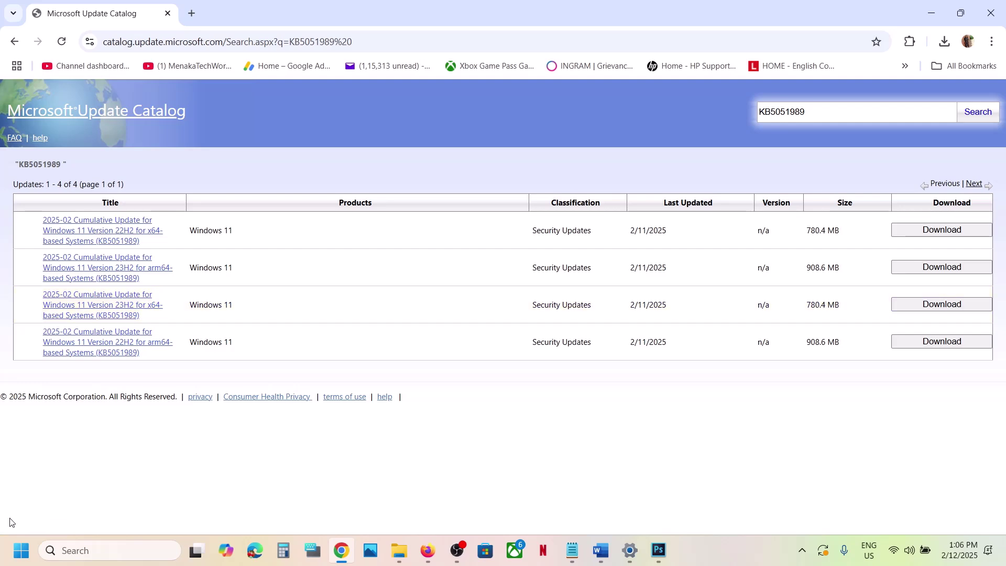
Step: Check Settings' System > About page showing a 64-bit, x64-based system type, then minimize Settings
{"action": "left_click", "coordinate": [15, 553]}
{"action": "left_click", "coordinate": [313, 223]}
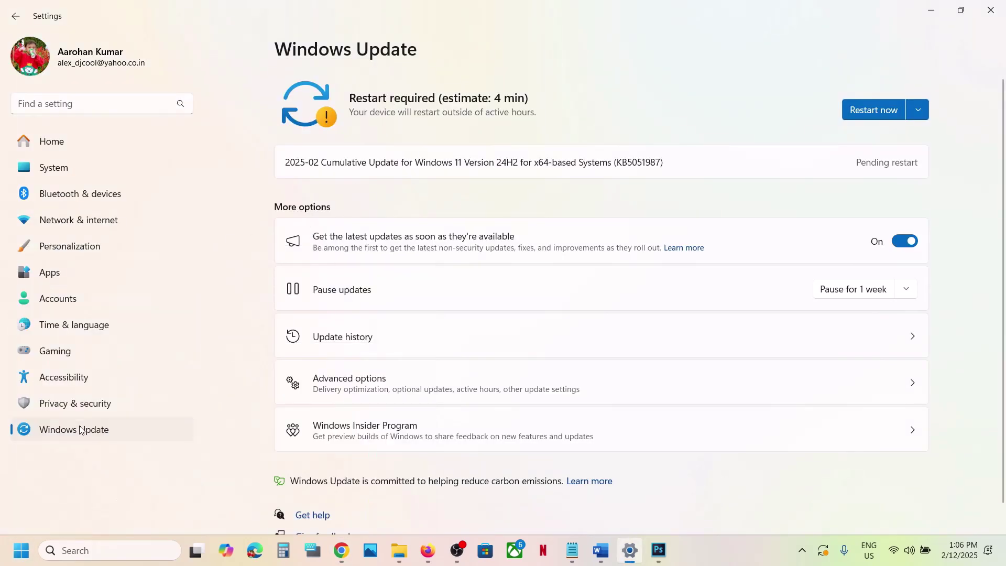
{"action": "left_click", "coordinate": [56, 169]}
{"action": "scroll", "coordinate": [530, 224], "scroll_direction": "down", "scroll_amount": 5}
{"action": "scroll", "coordinate": [366, 461], "scroll_direction": "down", "scroll_amount": 5}
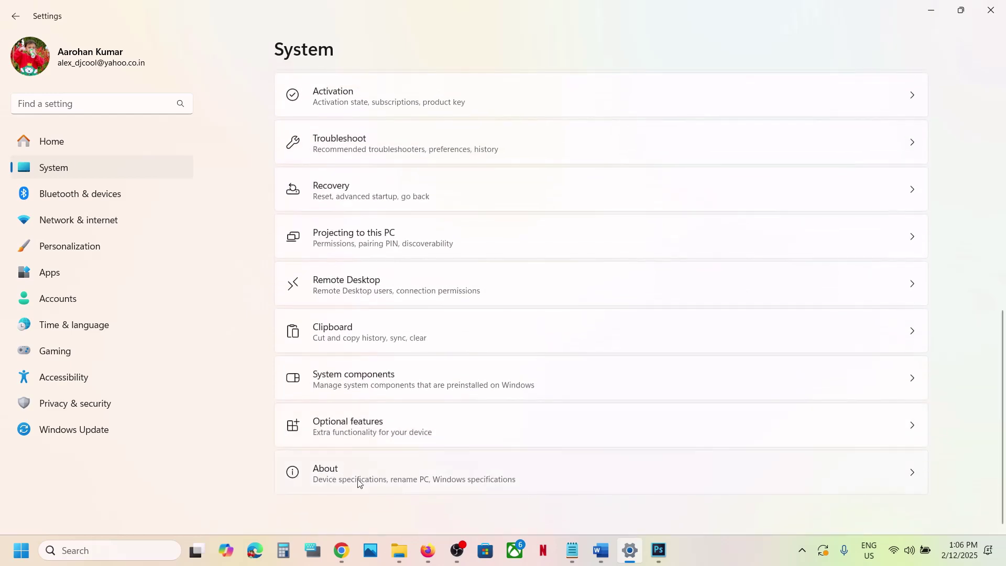
{"action": "left_click", "coordinate": [343, 482]}
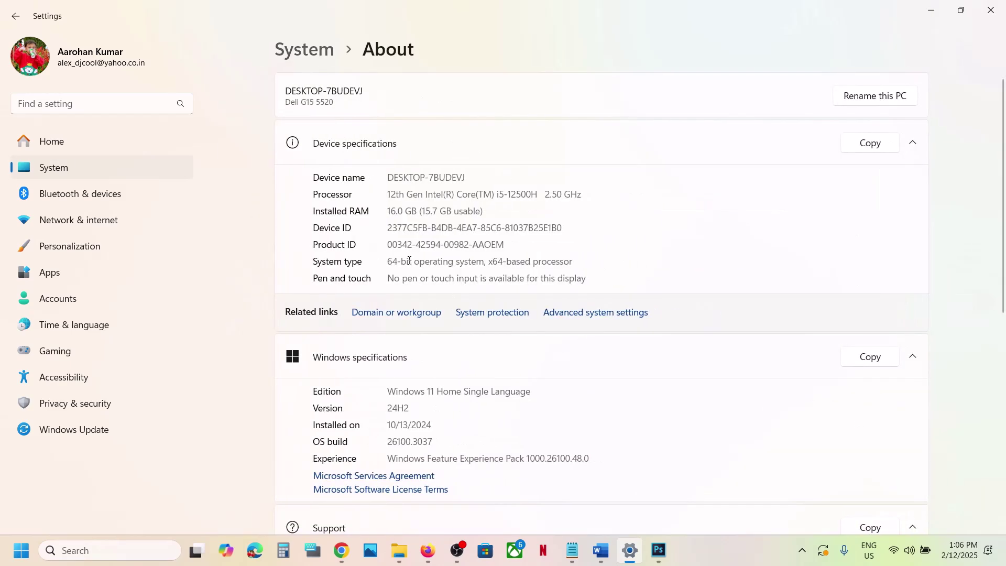
{"action": "left_click_drag", "start_coordinate": [405, 261], "coordinate": [630, 257]}
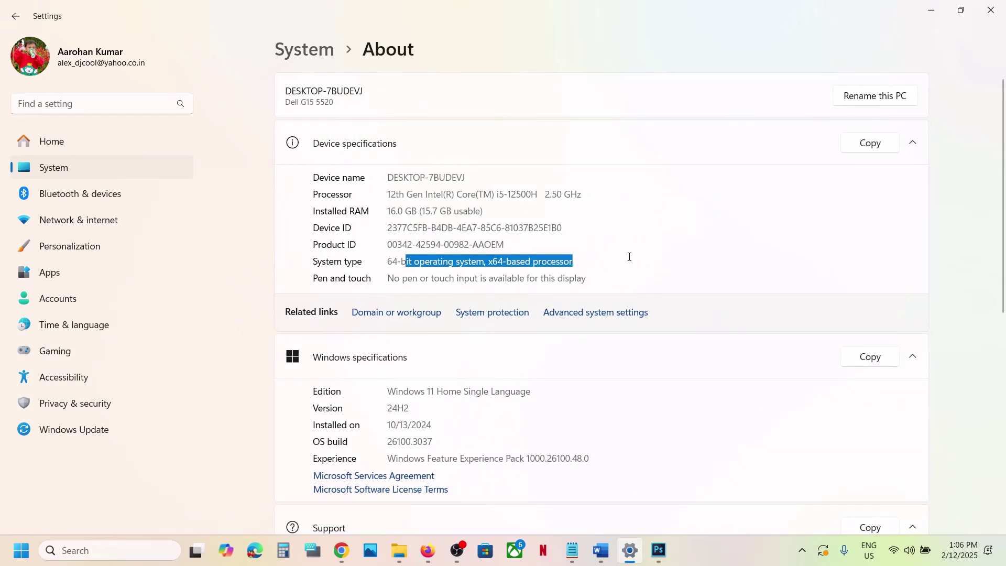
{"action": "left_click", "coordinate": [933, 12]}
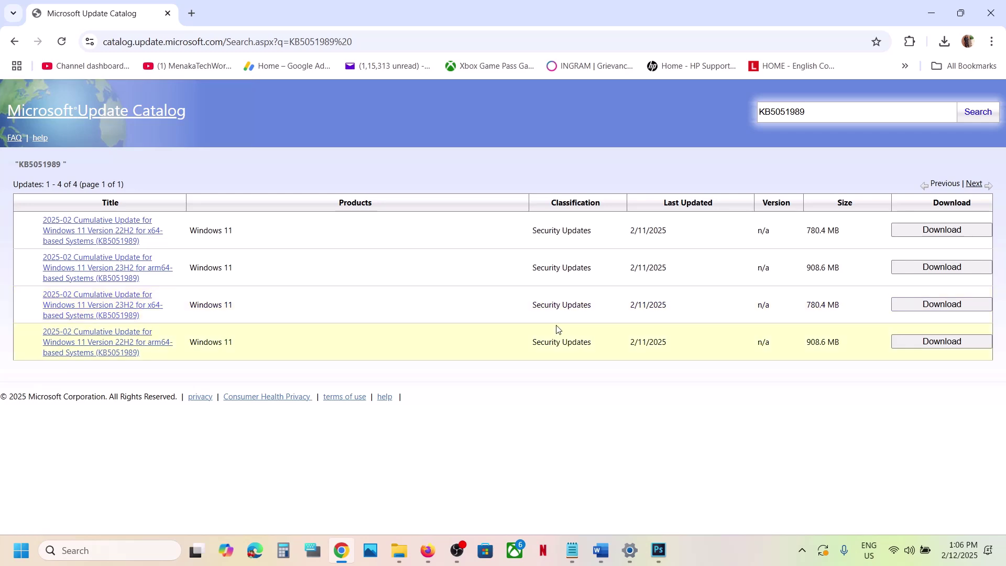
Step: Download the KB5051989 .msu package for Windows 11 Version 23H2 x64 from the catalog
{"action": "left_click", "coordinate": [914, 311]}
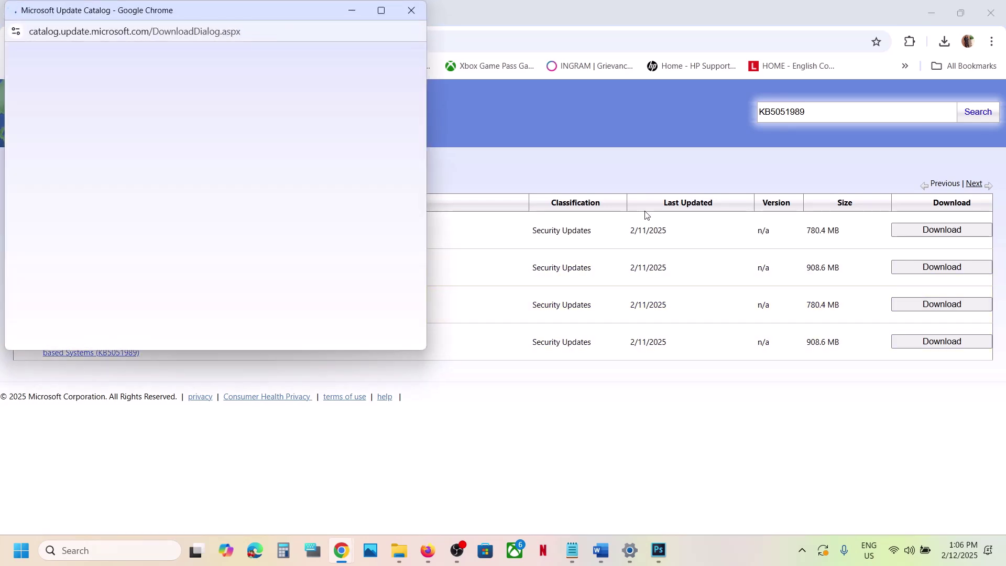
{"action": "left_click_drag", "start_coordinate": [255, 14], "coordinate": [466, 68]}
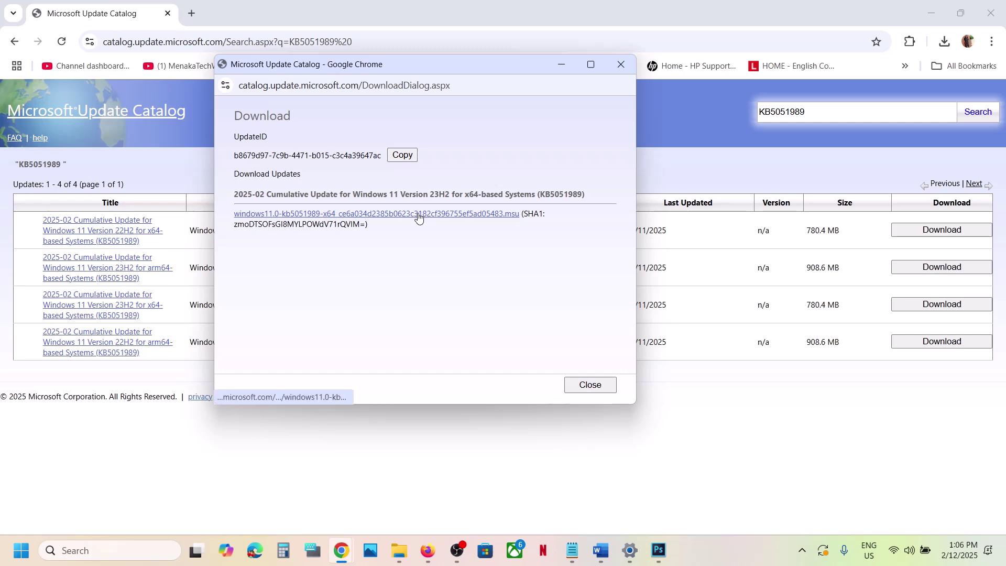
{"action": "left_click", "coordinate": [412, 216]}
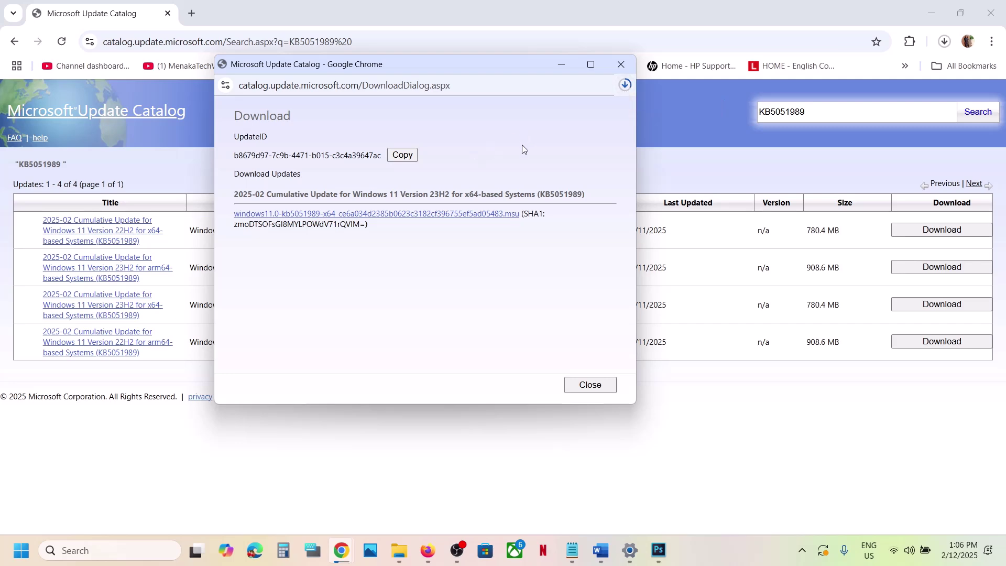
{"action": "left_click", "coordinate": [725, 554]}
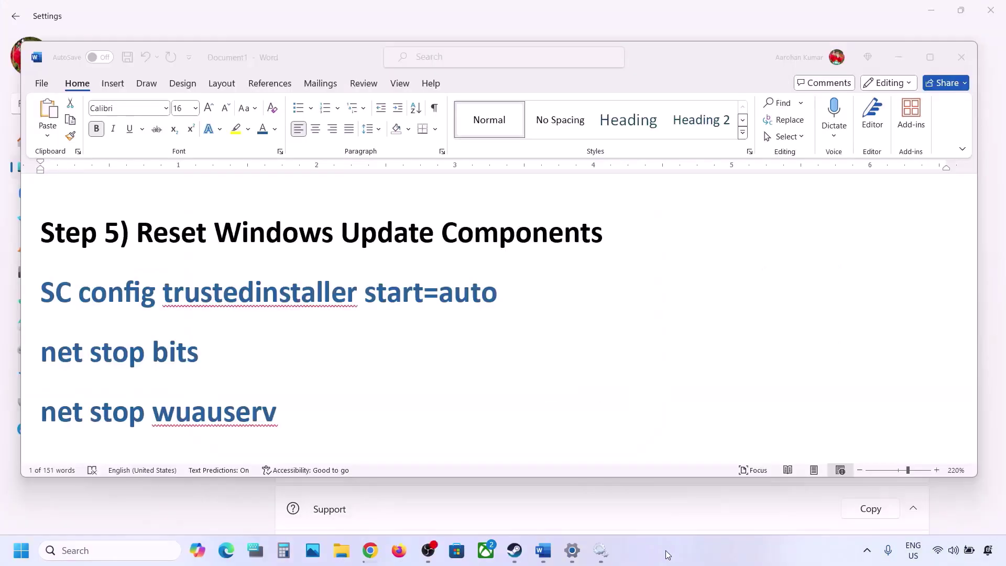
Step: Copy Step 5's commands from 'SC config trustedinstaller start=auto' through 'net start appidsvc'
{"action": "left_click", "coordinate": [161, 240]}
{"action": "left_click_drag", "start_coordinate": [138, 230], "coordinate": [603, 234]}
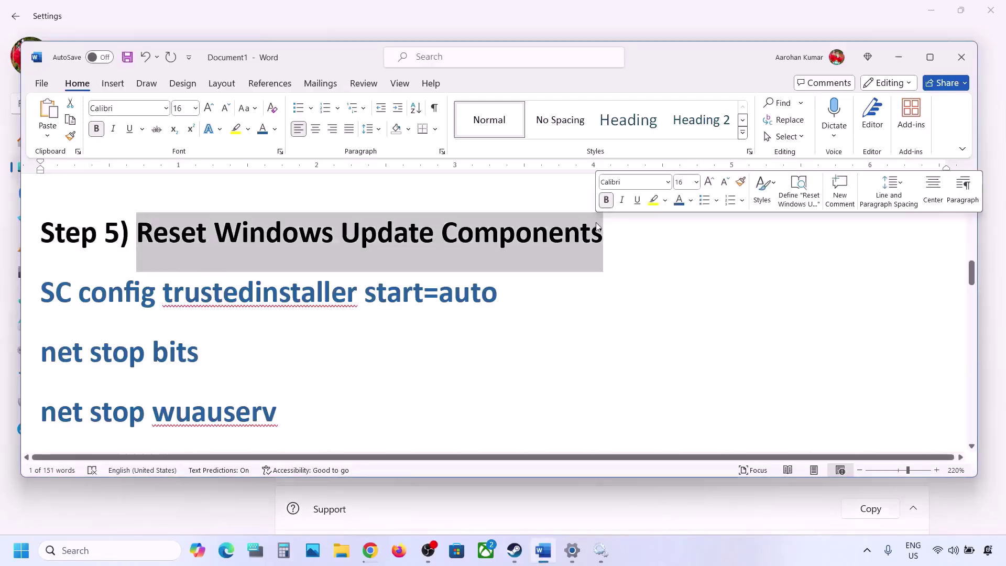
{"action": "left_click", "coordinate": [42, 289]}
{"action": "key", "text": "shift+Down"}
{"action": "key", "text": "shift+Down"}
{"action": "key", "text": "shift+Down"}
{"action": "key", "text": "shift+Down"}
{"action": "key", "text": "shift+Down"}
{"action": "key", "text": "shift+Down"}
{"action": "key", "text": "shift+Down"}
{"action": "key", "text": "shift+Down"}
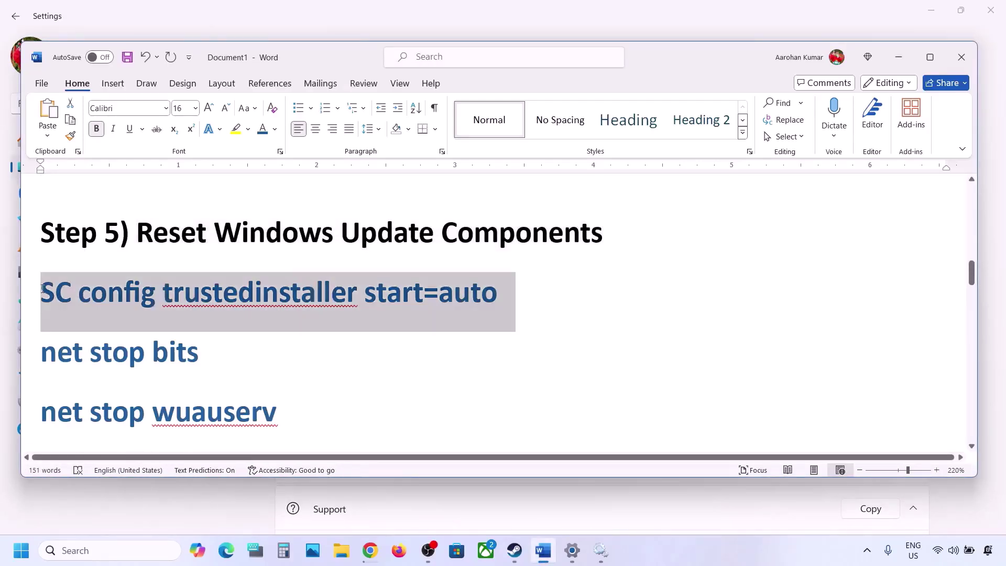
{"action": "key", "text": "shift+Down"}
{"action": "key", "text": "shift+Down"}
{"action": "key", "text": "shift+Down"}
{"action": "key", "text": "shift+Down"}
{"action": "key", "text": "shift+Down"}
{"action": "key", "text": "shift+Down"}
{"action": "key", "text": "shift+Down"}
{"action": "key", "text": "shift+Down"}
{"action": "key", "text": "shift+Down"}
{"action": "key", "text": "shift+Down"}
{"action": "key", "text": "shift+Down"}
{"action": "key", "text": "shift+Down"}
{"action": "key", "text": "shift+Down"}
{"action": "key", "text": "shift+Down"}
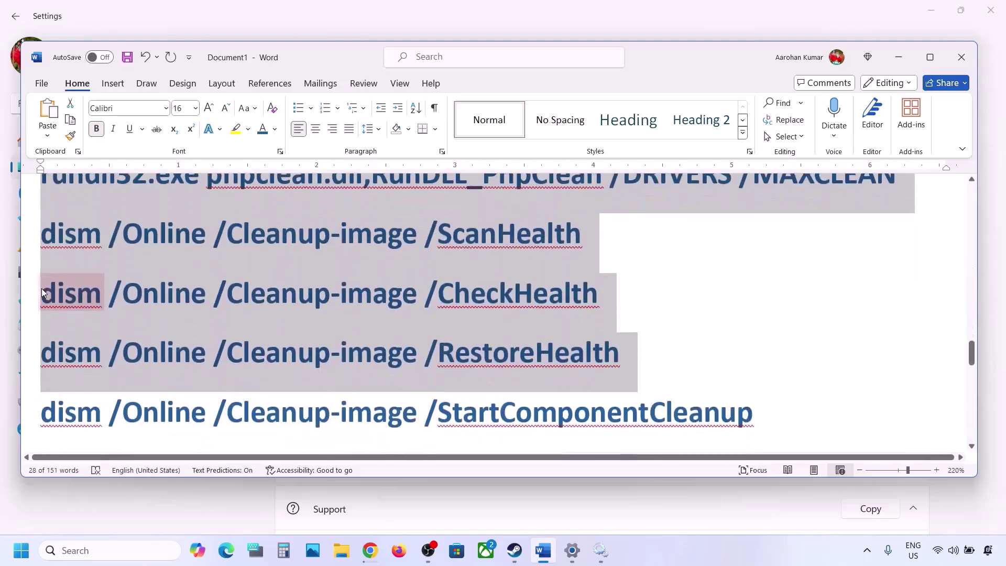
{"action": "key", "text": "shift+Down"}
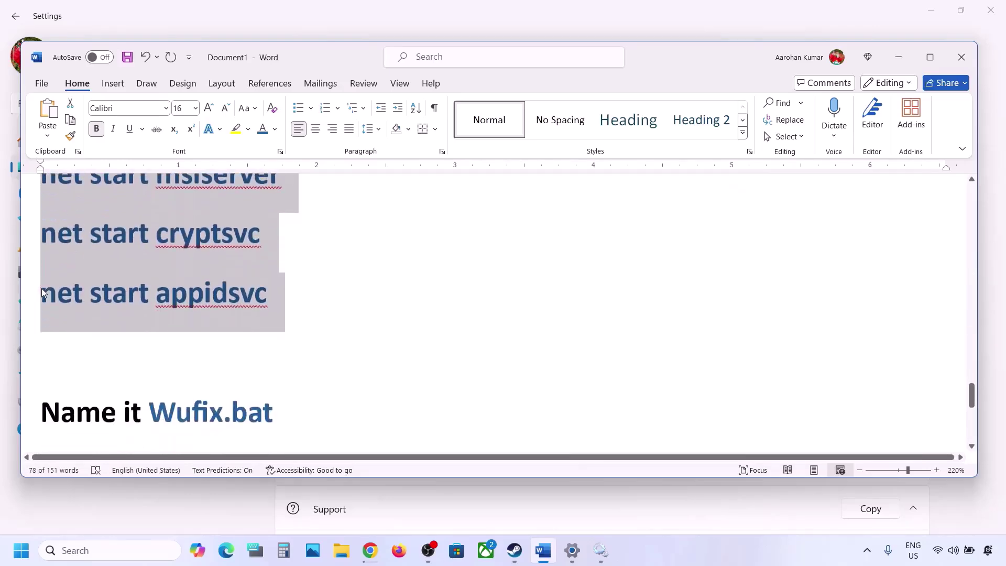
{"action": "key", "text": "shift+Up"}
{"action": "right_click", "coordinate": [143, 266]}
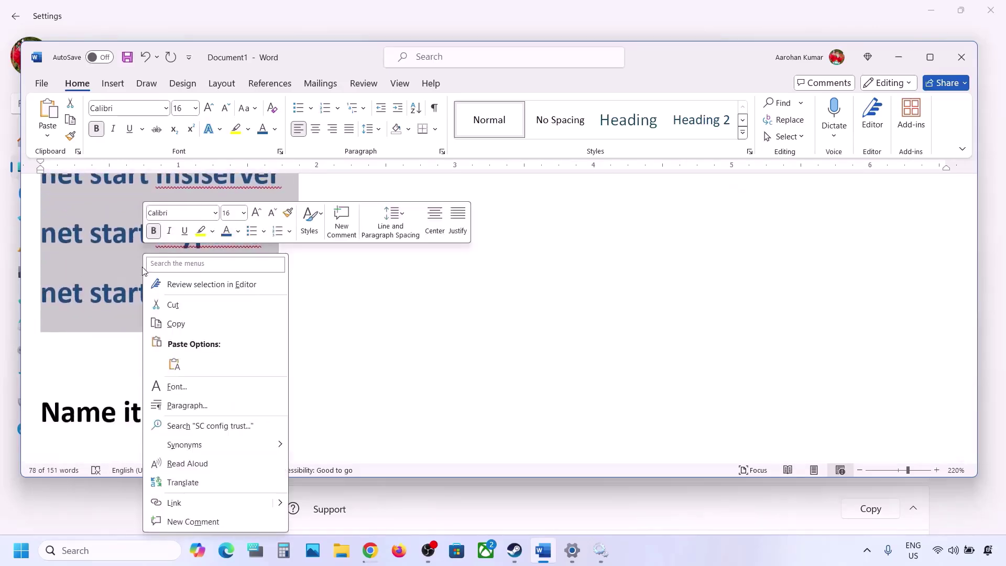
{"action": "left_click", "coordinate": [173, 322]}
Step: Open Notepad and paste the copied reset commands into it
{"action": "left_click", "coordinate": [84, 550]}
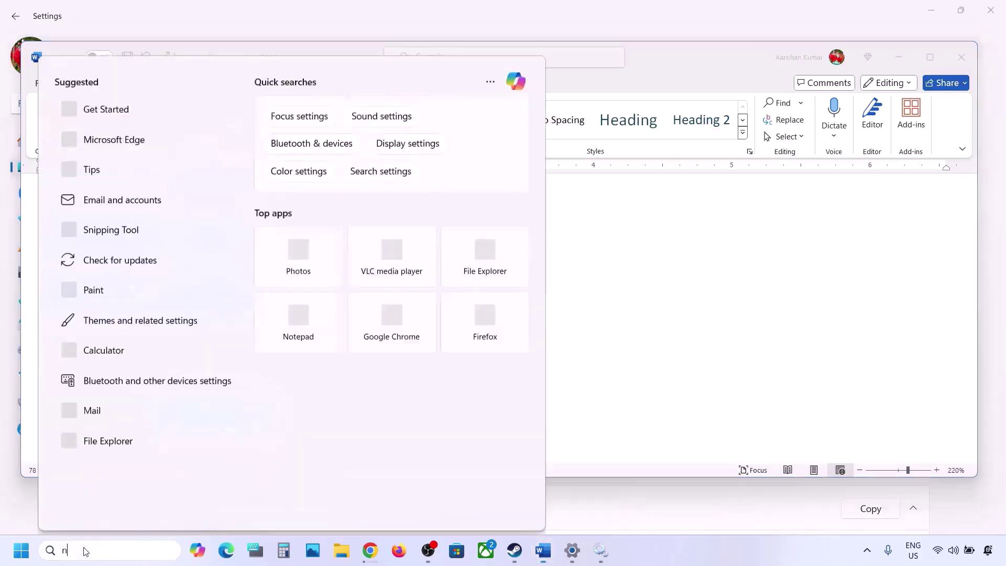
{"action": "type", "text": "note"}
{"action": "key", "text": "Return"}
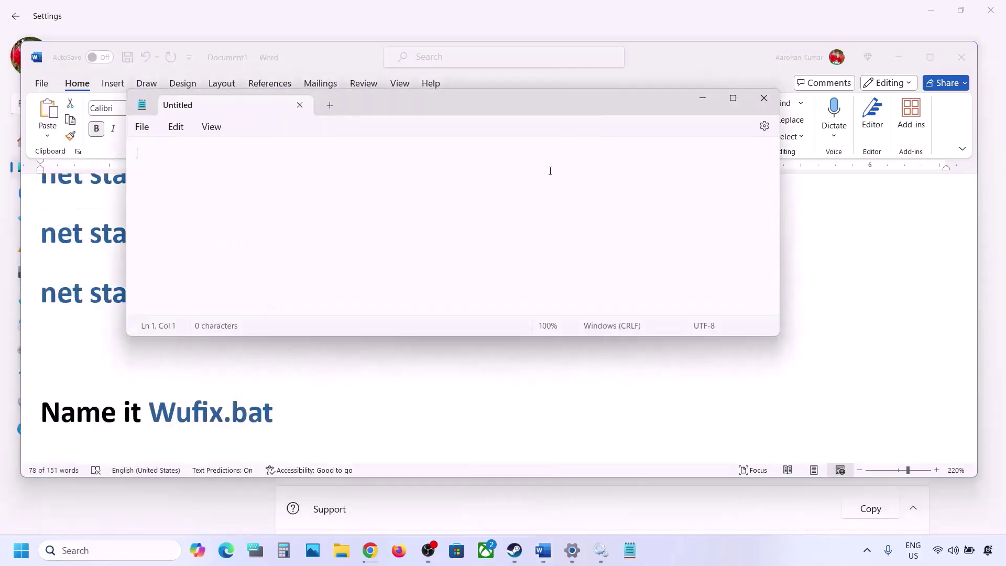
{"action": "key", "text": "ctrl+v"}
Step: Save the commands to the Desktop as Wufix.bat with type All files, then close Notepad
{"action": "scroll", "coordinate": [283, 262], "scroll_direction": "up", "scroll_amount": 4}
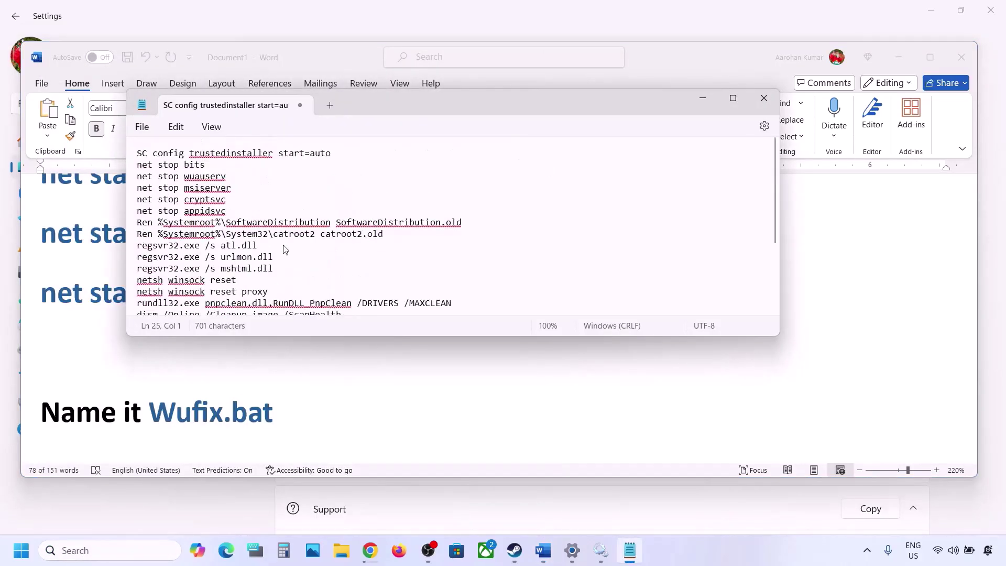
{"action": "left_click", "coordinate": [140, 132]}
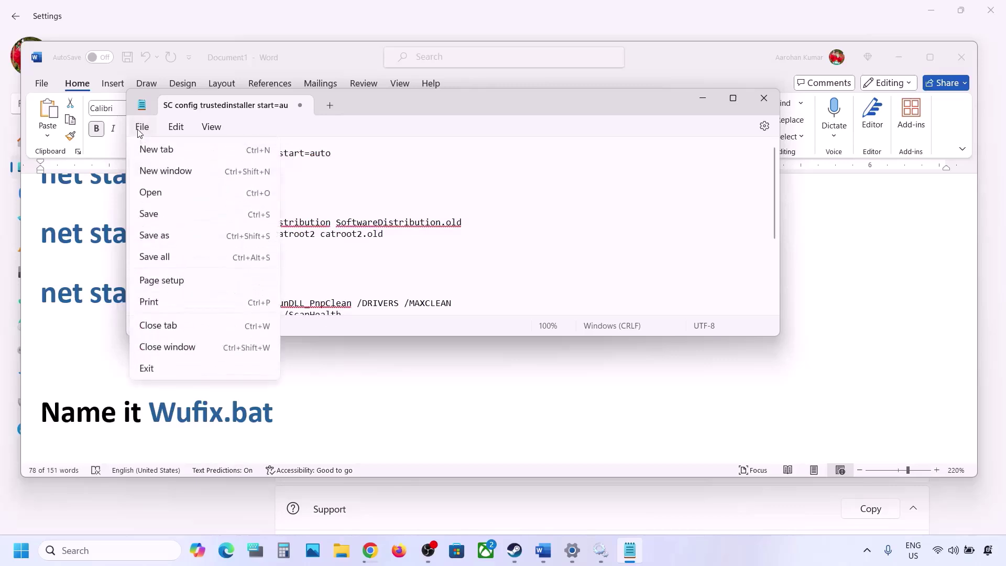
{"action": "left_click", "coordinate": [165, 235]}
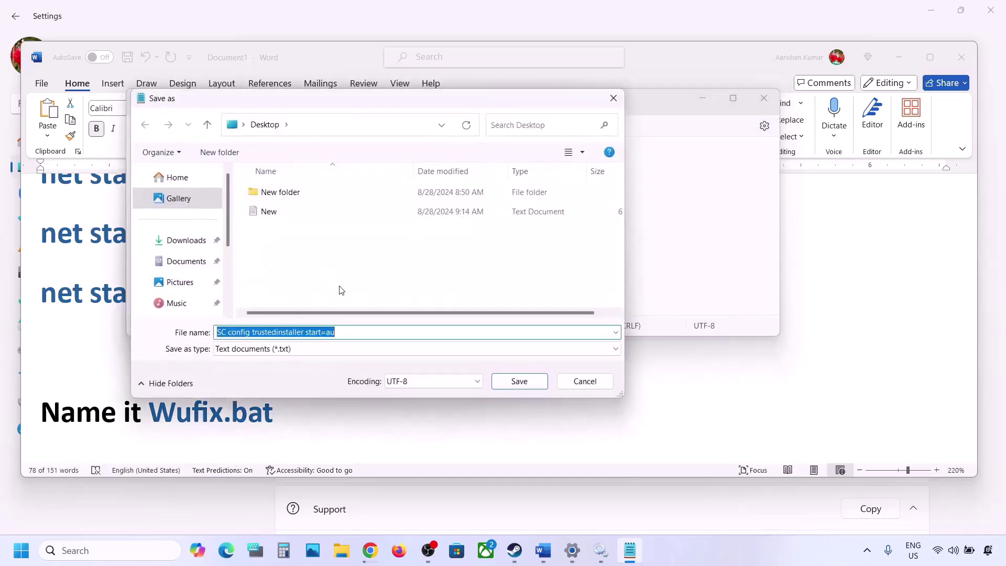
{"action": "key", "text": "alt+Tab"}
{"action": "left_click_drag", "start_coordinate": [278, 408], "coordinate": [148, 411]}
{"action": "key", "text": "ctrl+c"}
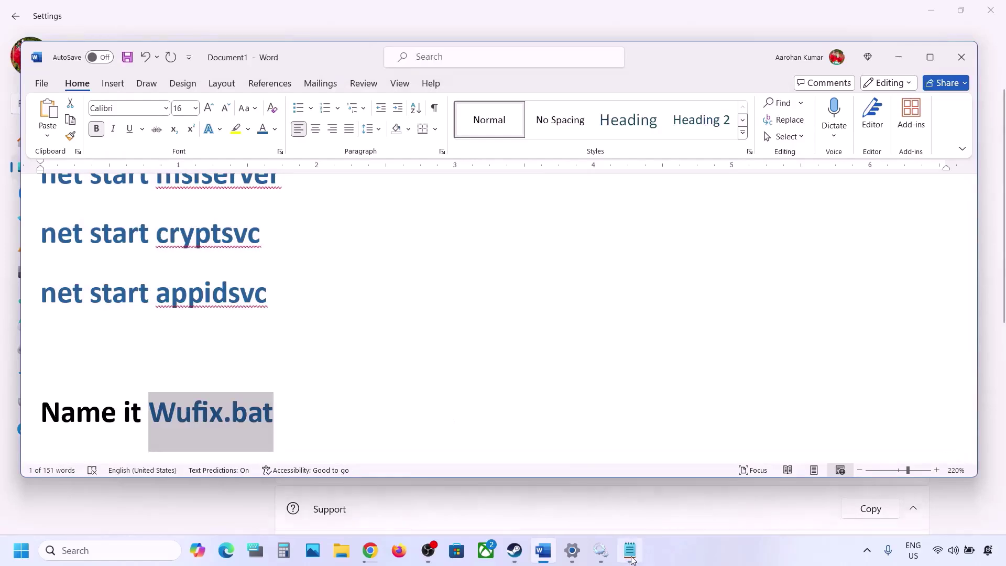
{"action": "key", "text": "alt+Tab"}
{"action": "key", "text": "ctrl+v"}
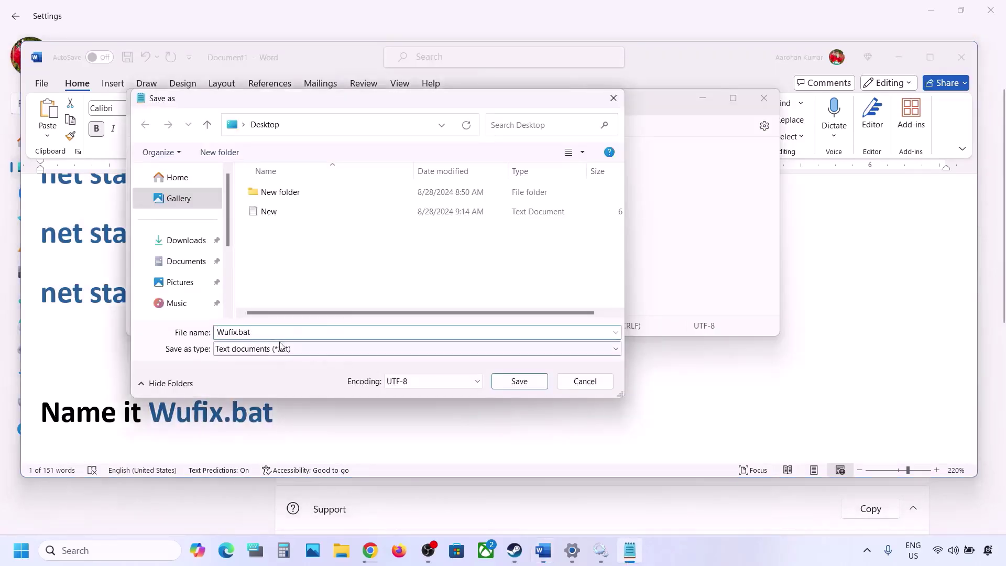
{"action": "left_click_drag", "start_coordinate": [215, 334], "coordinate": [250, 350]}
{"action": "left_click", "coordinate": [250, 350]}
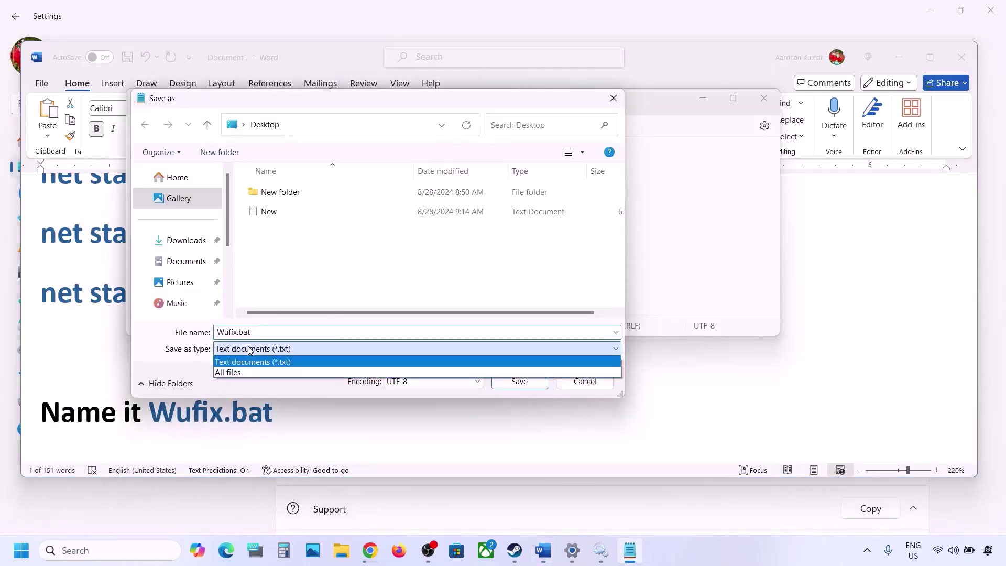
{"action": "left_click", "coordinate": [255, 372]}
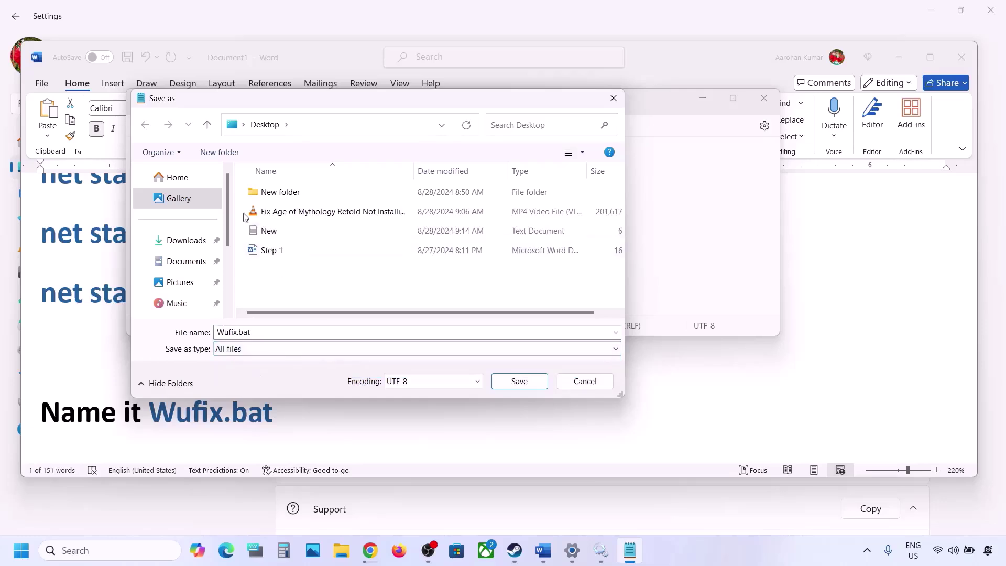
{"action": "left_click", "coordinate": [508, 382]}
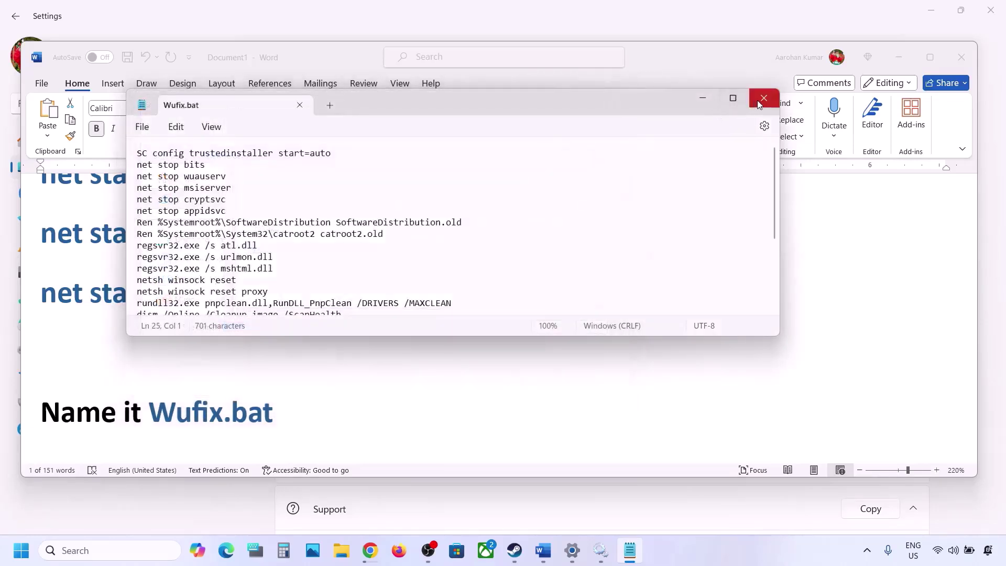
{"action": "left_click", "coordinate": [760, 103]}
{"action": "key", "text": "super+d"}
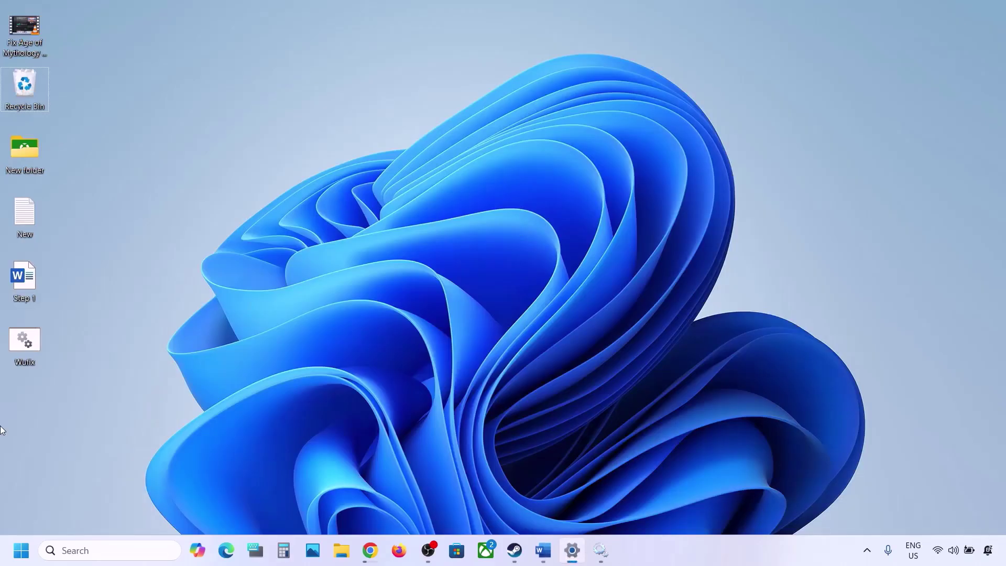
Step: Run the desktop Wufix script as administrator, letting Command Prompt reach the DISM ScanHealth scan
{"action": "left_click", "coordinate": [26, 352]}
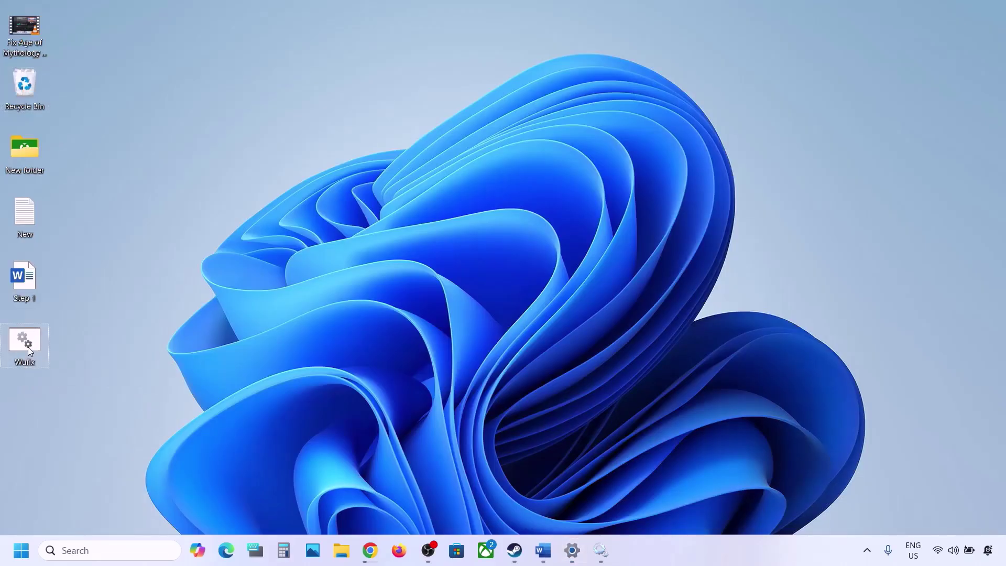
{"action": "right_click", "coordinate": [29, 352]}
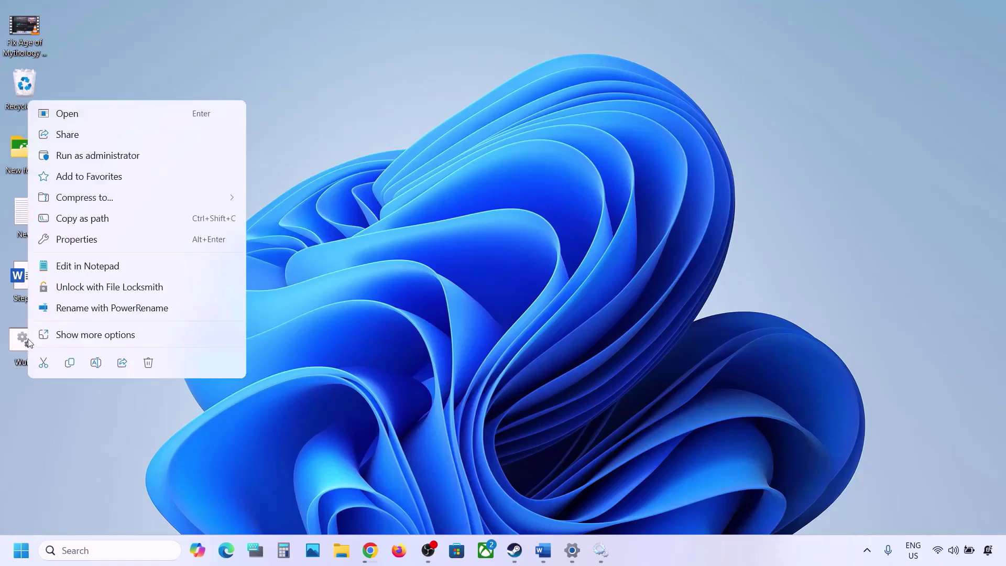
{"action": "left_click", "coordinate": [100, 156]}
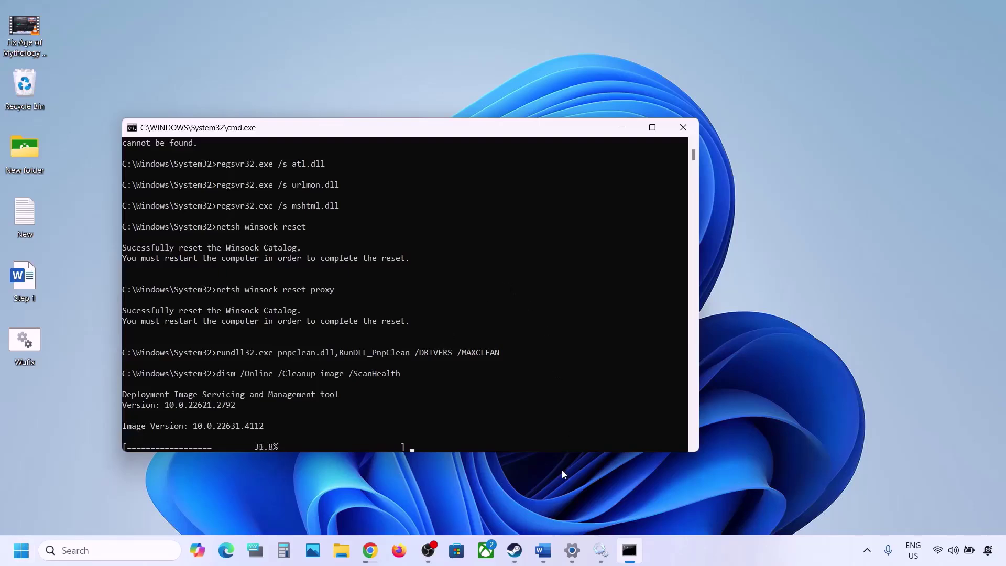
Step: Scroll the Word guide to Step 6, Use Media Creation Tool, and select its Windows 11 download link
{"action": "left_click", "coordinate": [543, 550]}
{"action": "scroll", "coordinate": [407, 384], "scroll_direction": "down", "scroll_amount": 1}
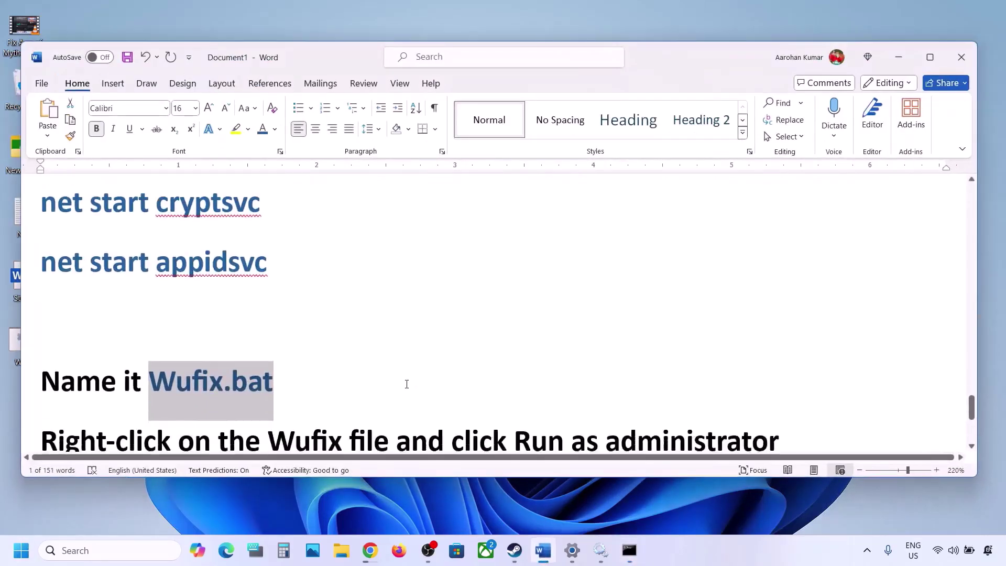
{"action": "scroll", "coordinate": [407, 385], "scroll_direction": "down", "scroll_amount": 5}
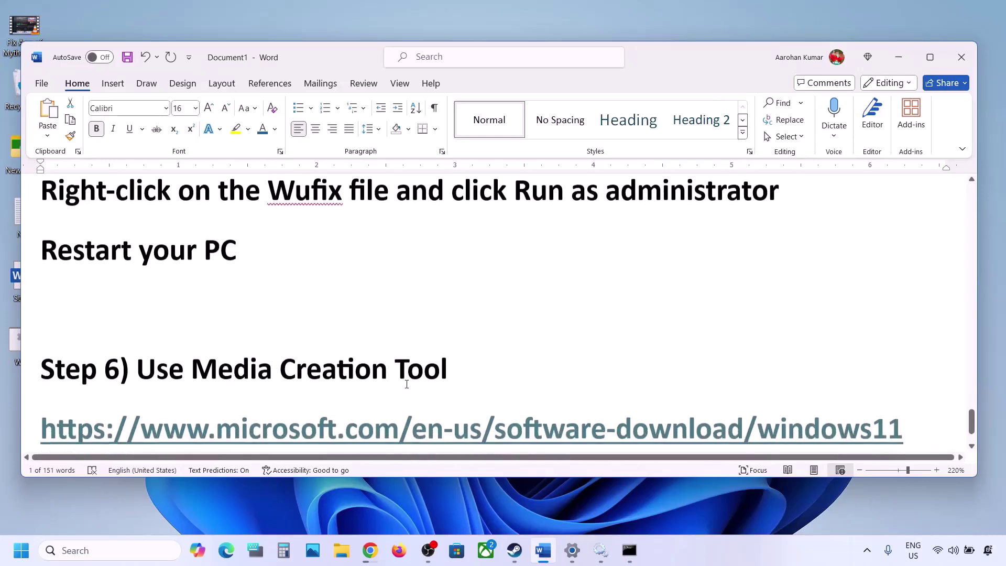
{"action": "scroll", "coordinate": [407, 384], "scroll_direction": "down", "scroll_amount": 1}
{"action": "left_click_drag", "start_coordinate": [152, 310], "coordinate": [454, 313]}
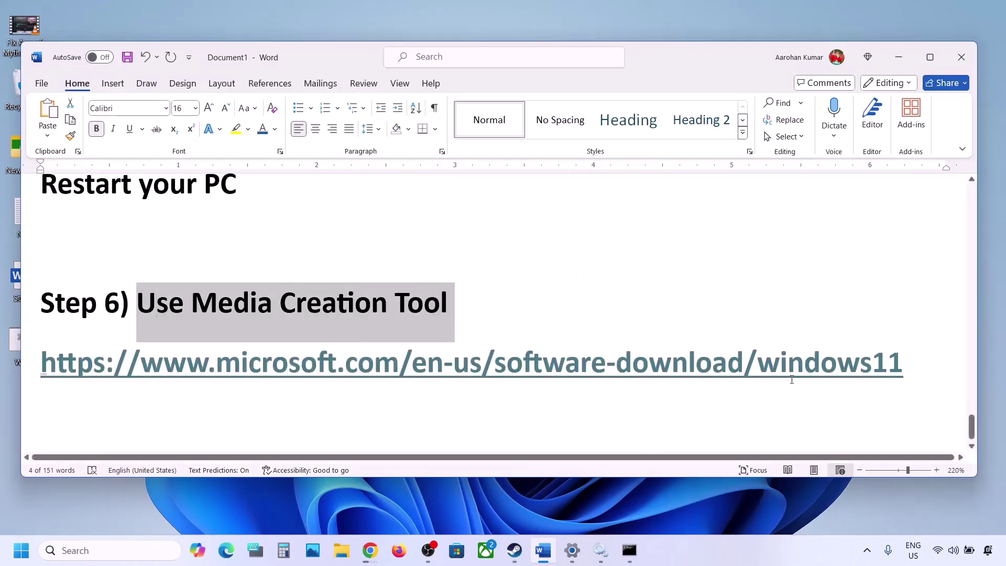
{"action": "left_click_drag", "start_coordinate": [904, 367], "coordinate": [41, 375]}
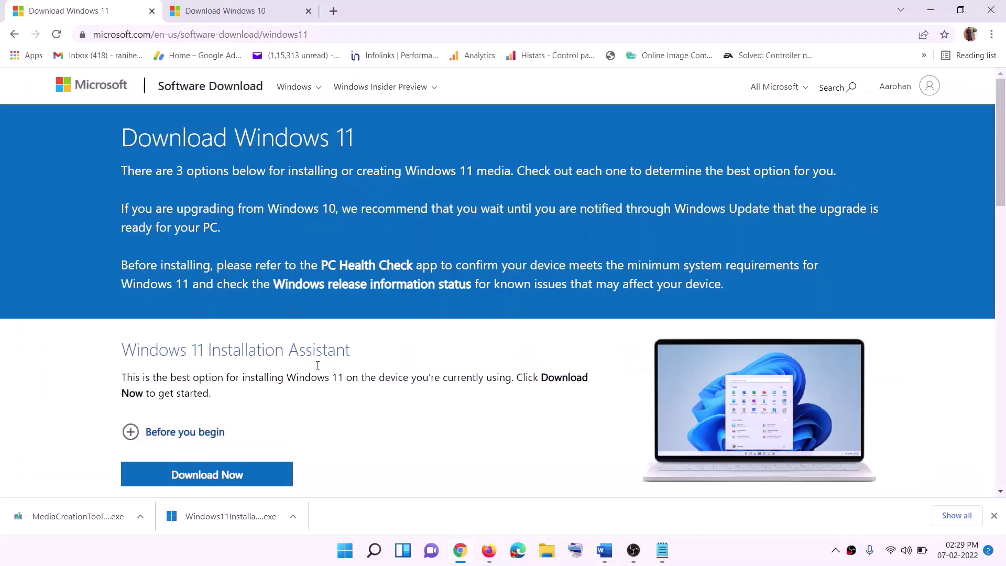
Step: Download the Media Creation Tool and launch it with administrator permission
{"action": "scroll", "coordinate": [310, 366], "scroll_direction": "down", "scroll_amount": 5}
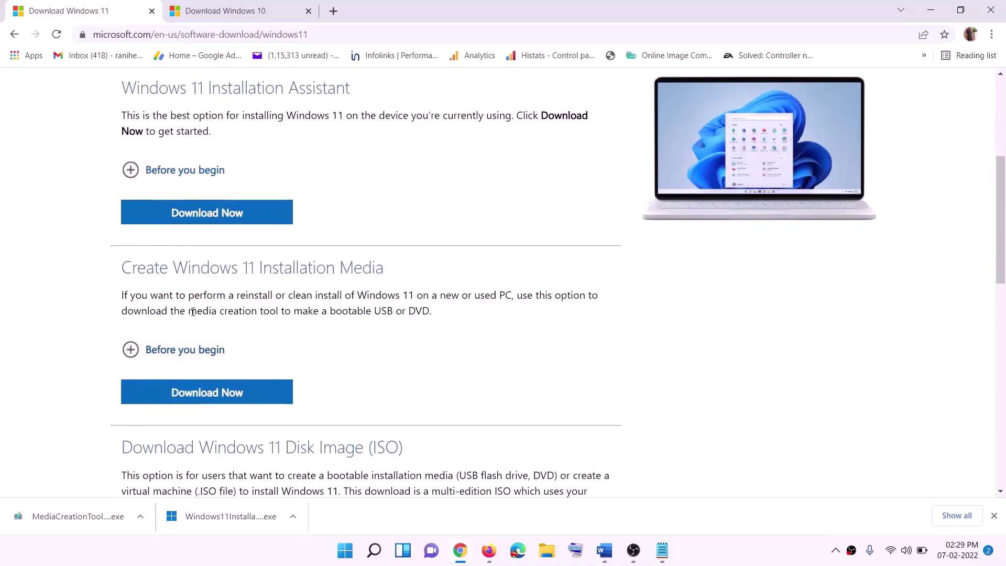
{"action": "left_click_drag", "start_coordinate": [188, 311], "coordinate": [291, 310]}
{"action": "left_click", "coordinate": [200, 399]}
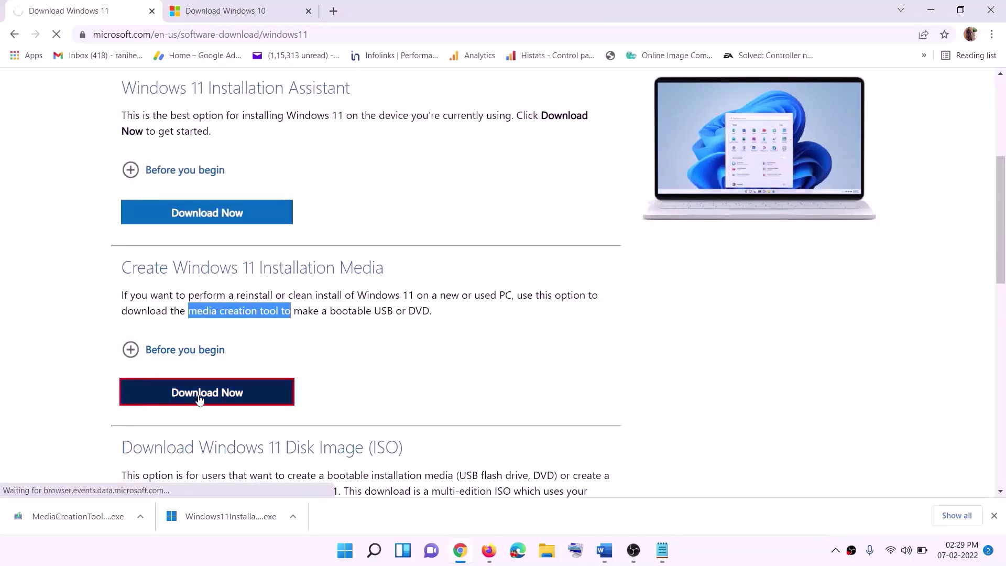
{"action": "left_click", "coordinate": [41, 521]}
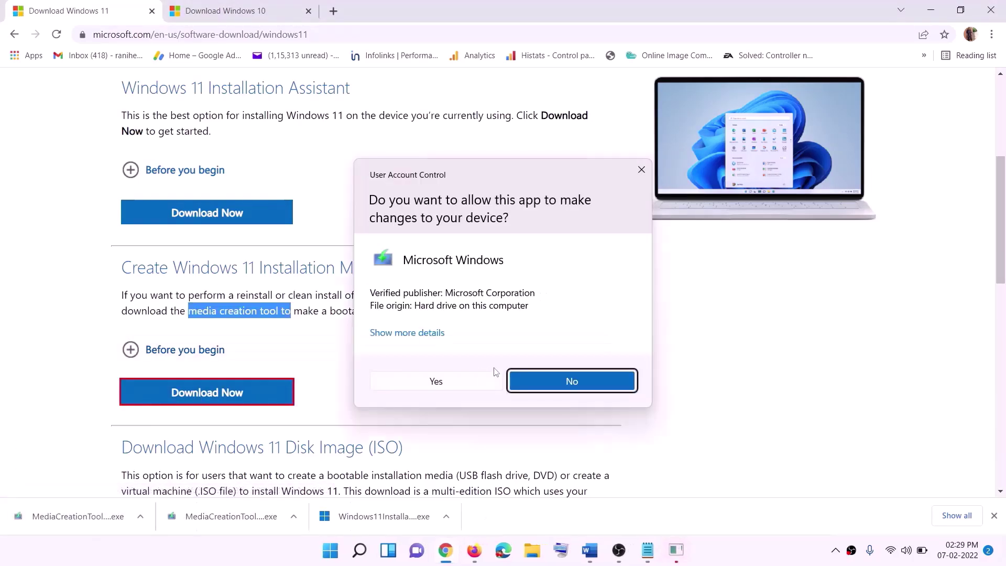
{"action": "left_click", "coordinate": [446, 388]}
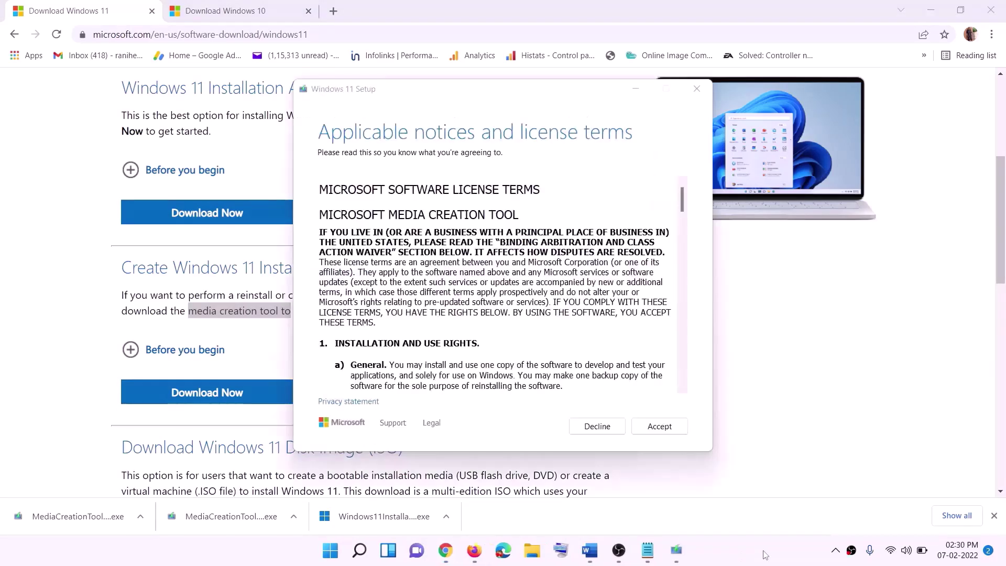
Step: Accept the licence and create a Windows 11 ISO file named Windows on the Desktop
{"action": "left_click", "coordinate": [651, 425]}
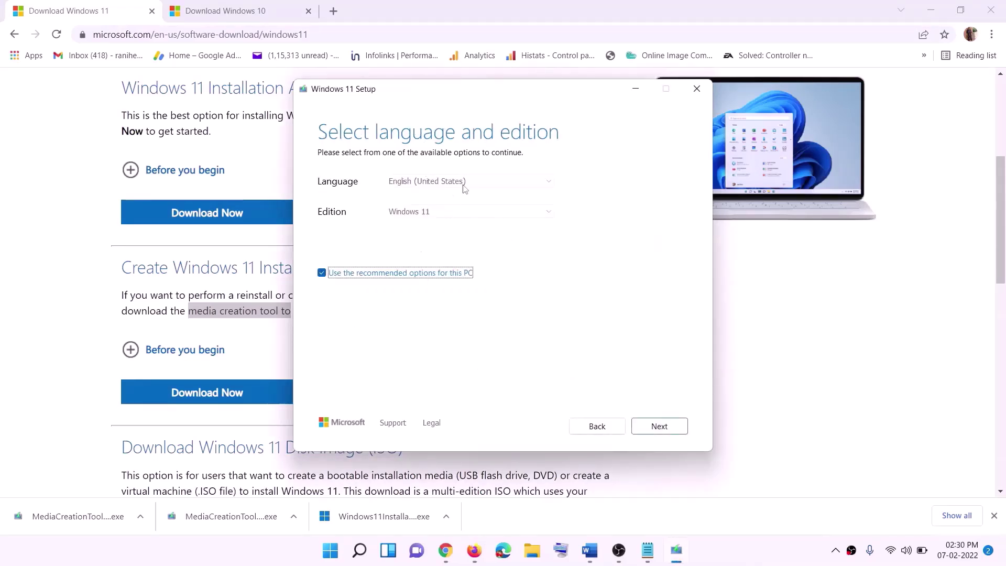
{"action": "left_click", "coordinate": [651, 426]}
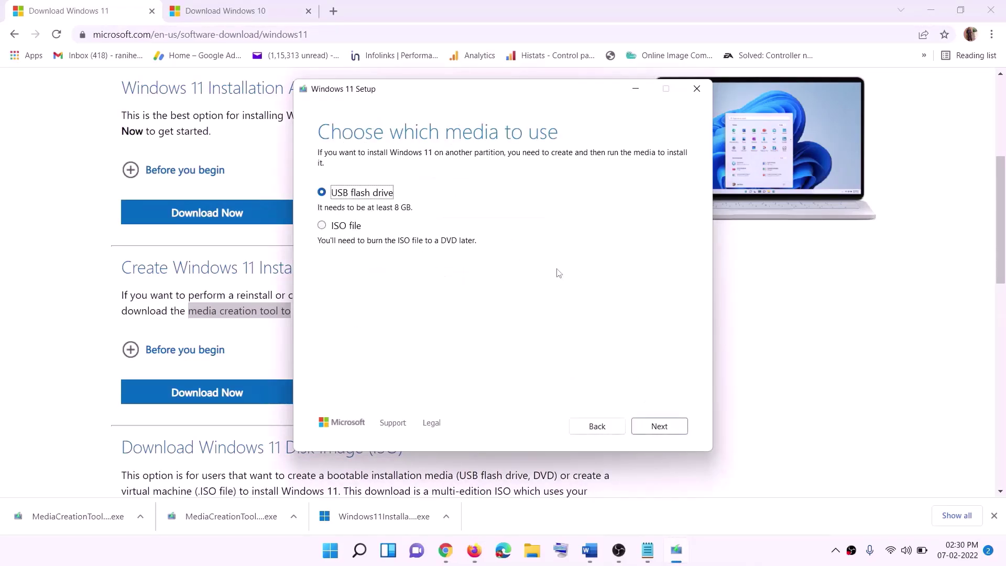
{"action": "left_click", "coordinate": [345, 226]}
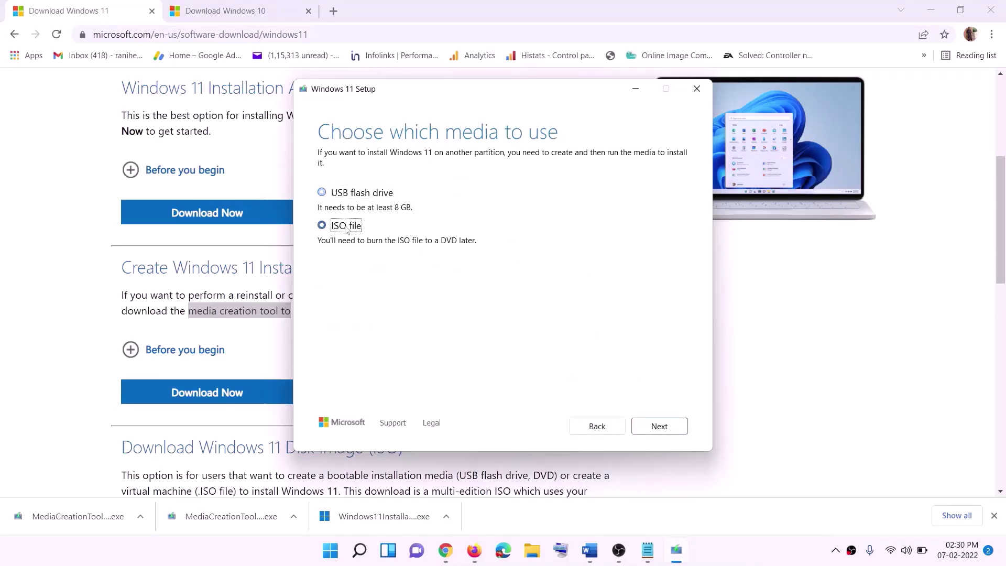
{"action": "left_click", "coordinate": [662, 426]}
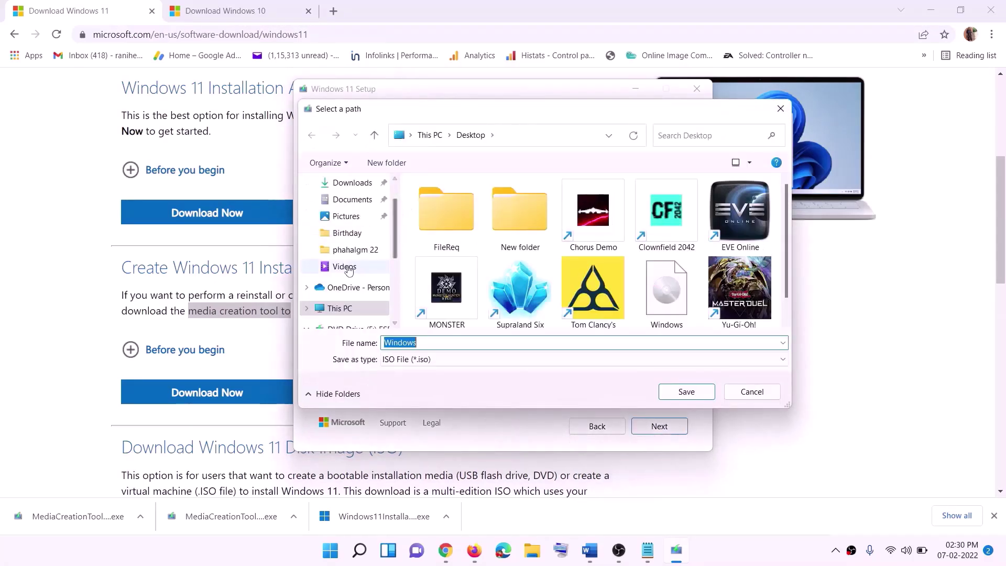
{"action": "scroll", "coordinate": [349, 270], "scroll_direction": "up", "scroll_amount": 1}
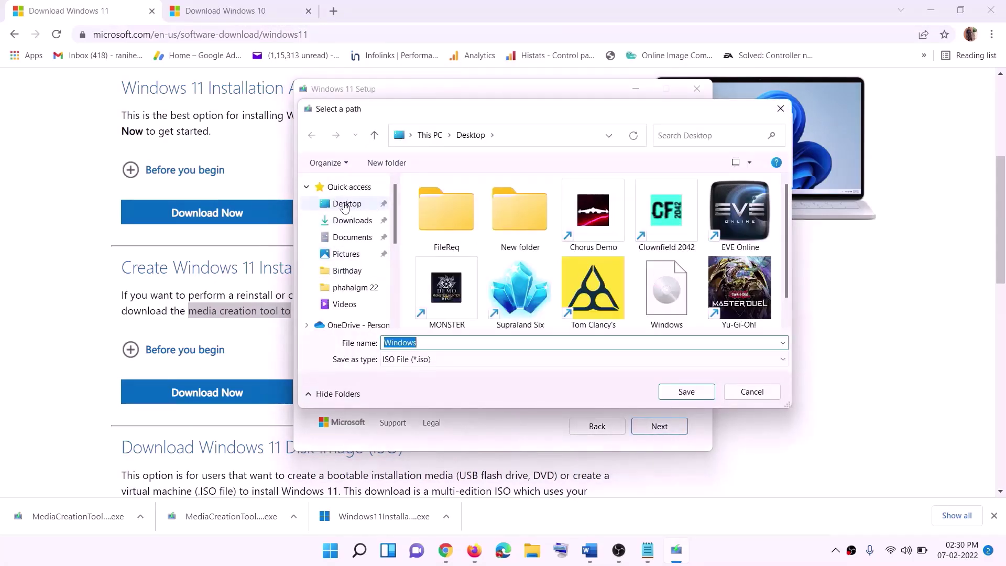
{"action": "left_click", "coordinate": [344, 206]}
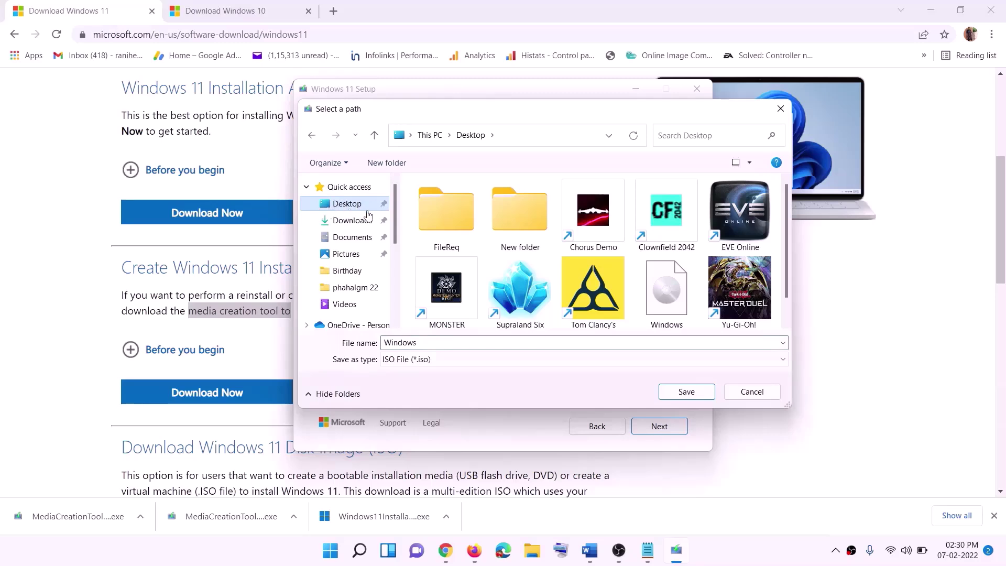
{"action": "left_click", "coordinate": [689, 394]}
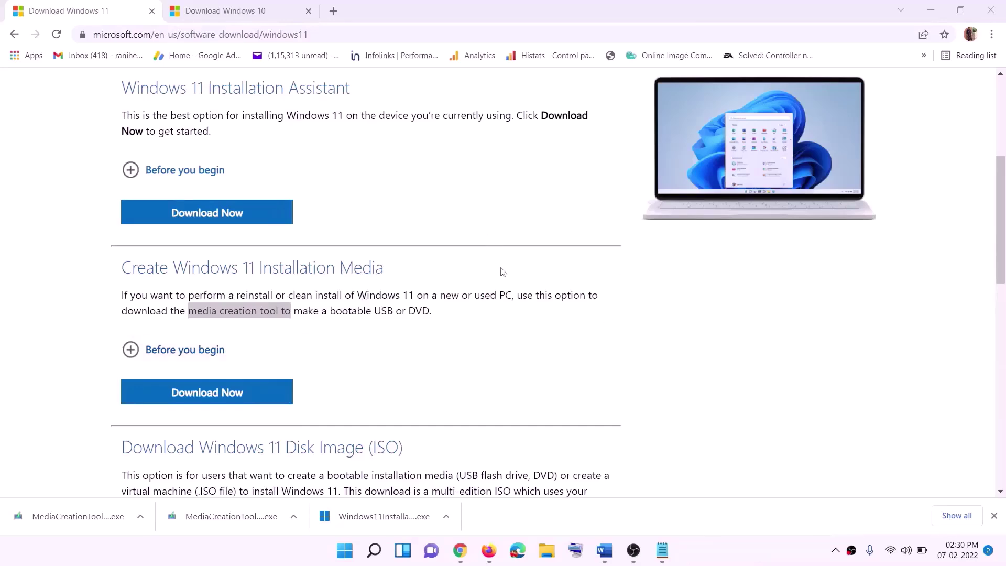
Step: Mount the Windows ISO from the Desktop by opening it in File Explorer
{"action": "key", "text": "super+d"}
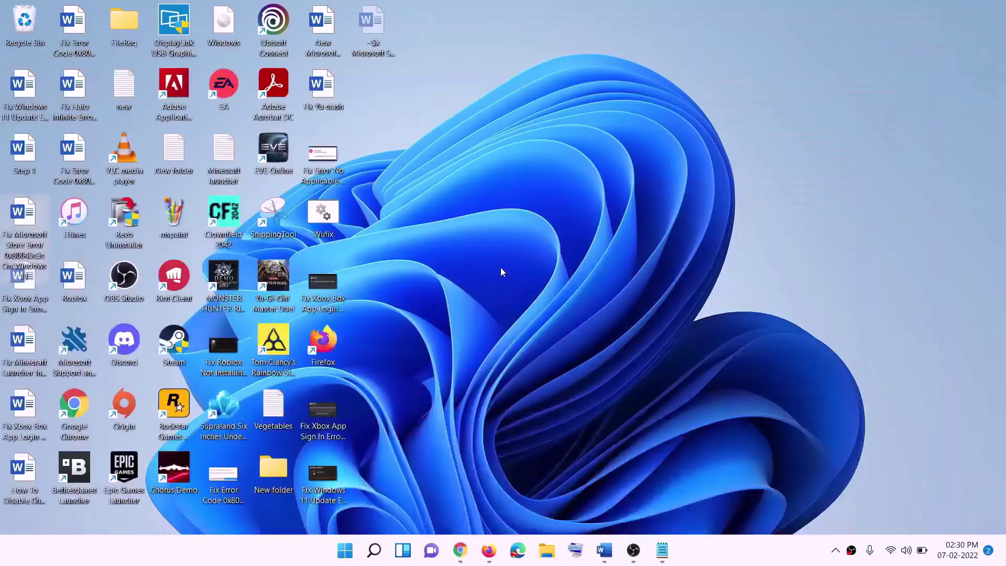
{"action": "left_click_drag", "start_coordinate": [234, 27], "coordinate": [405, 370]}
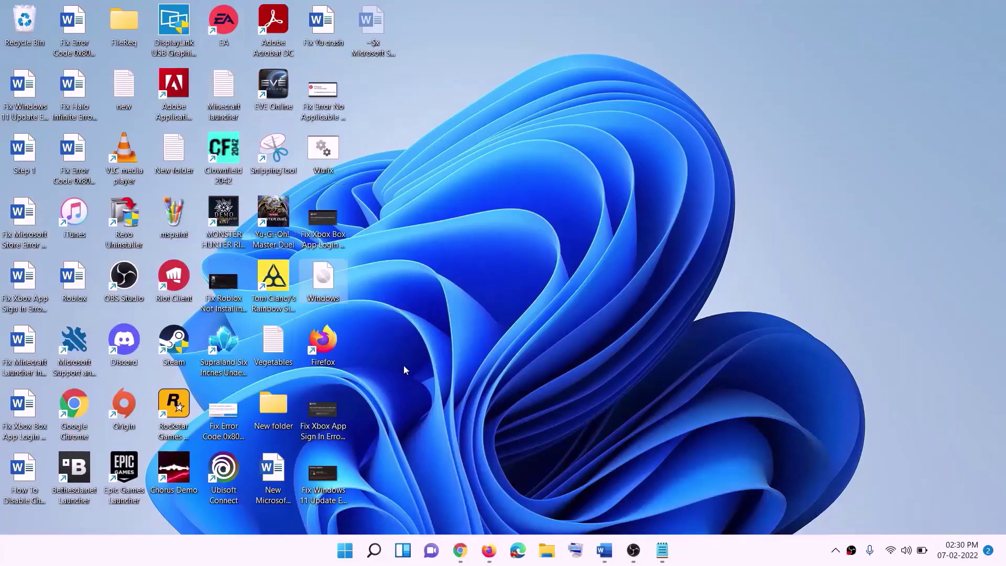
{"action": "double_click", "coordinate": [330, 280]}
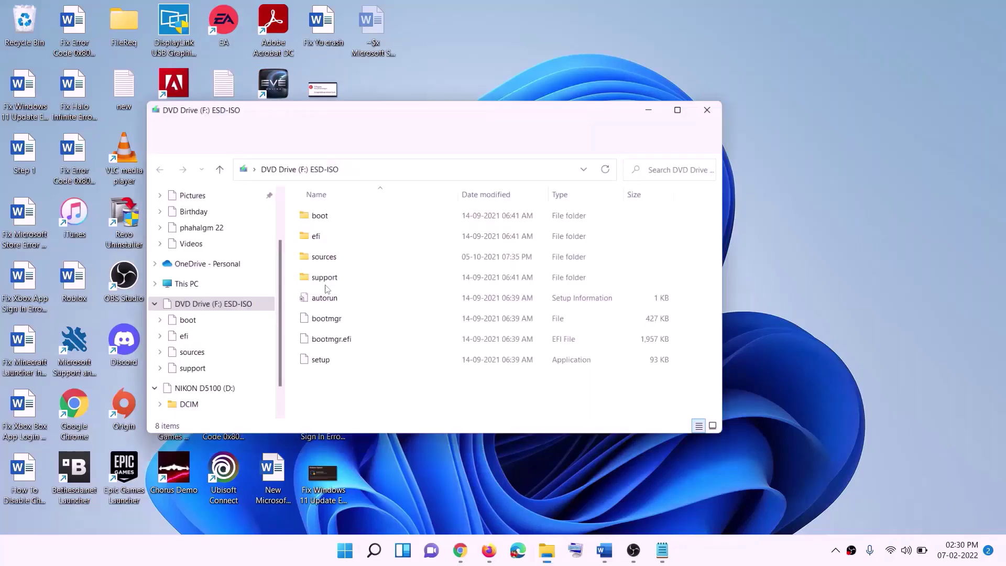
Step: Launch setup from the mounted ISO, approve the UAC prompt, and continue past Install Windows 11
{"action": "left_click", "coordinate": [319, 369]}
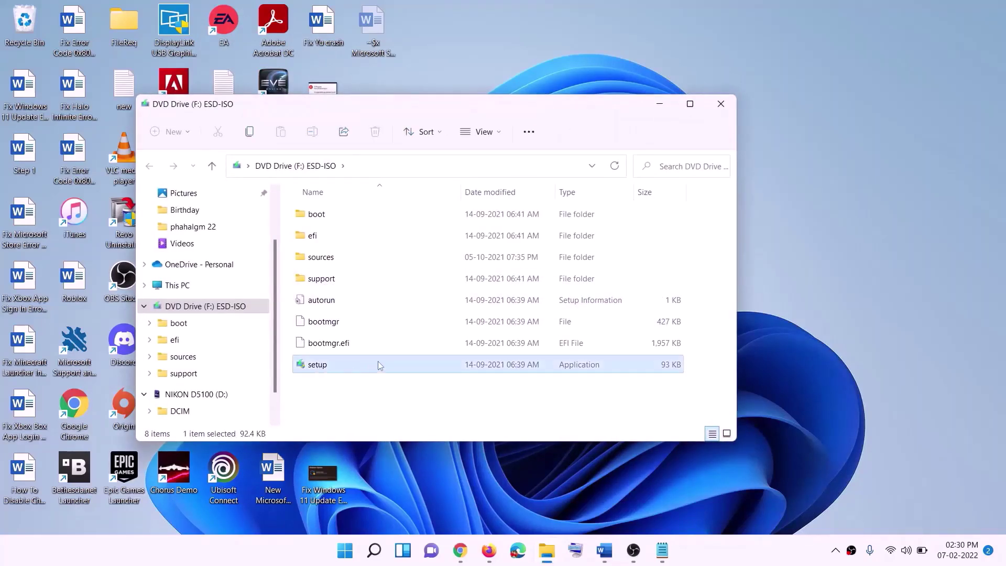
{"action": "double_click", "coordinate": [342, 363]}
{"action": "left_click", "coordinate": [404, 411]}
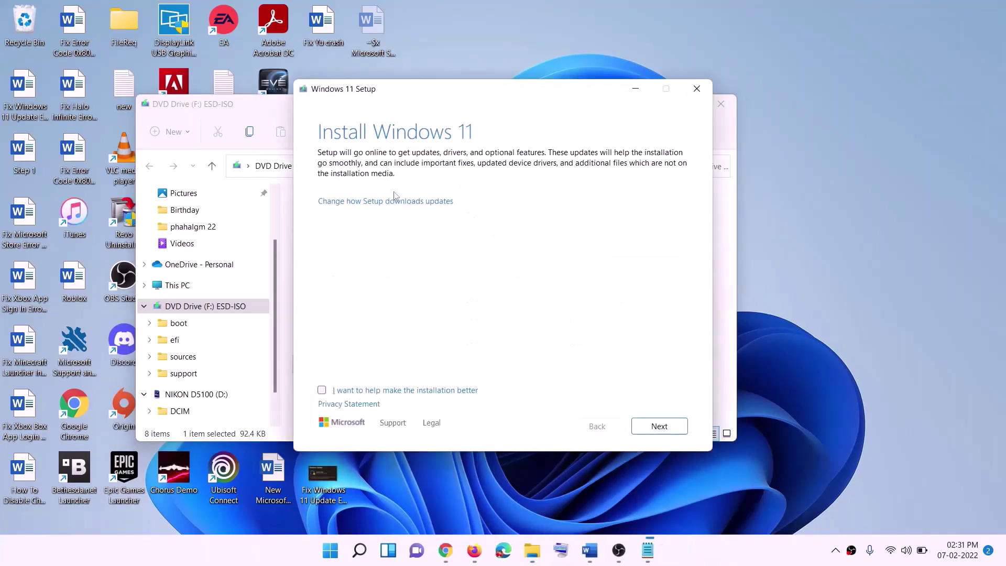
{"action": "left_click", "coordinate": [662, 426]}
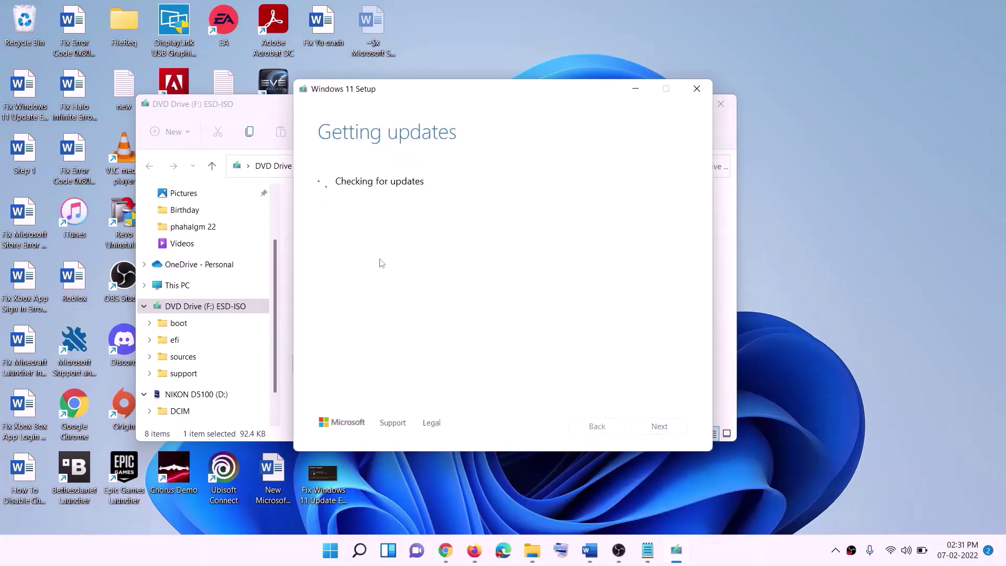
{"action": "key", "text": "alt+Tab"}
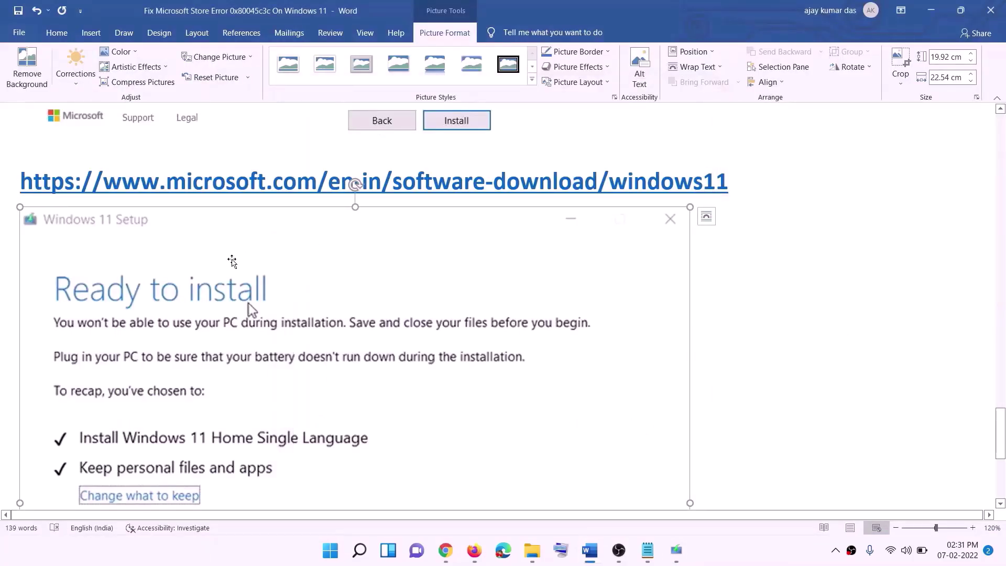
{"action": "scroll", "coordinate": [279, 220], "scroll_direction": "down", "scroll_amount": 3}
{"action": "scroll", "coordinate": [278, 192], "scroll_direction": "down", "scroll_amount": 1}
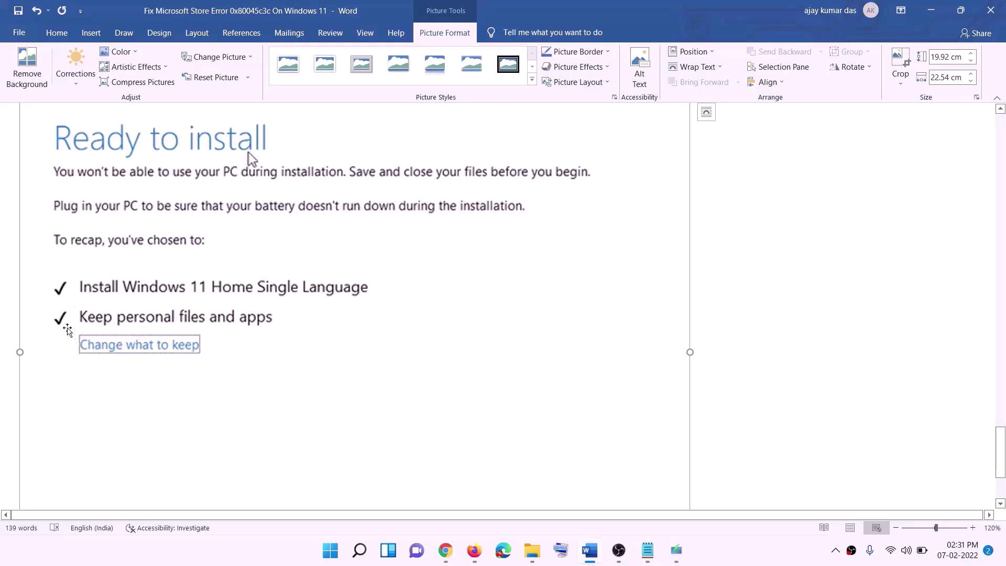
{"action": "scroll", "coordinate": [388, 330], "scroll_direction": "down", "scroll_amount": 2}
{"action": "scroll", "coordinate": [388, 330], "scroll_direction": "down", "scroll_amount": 1}
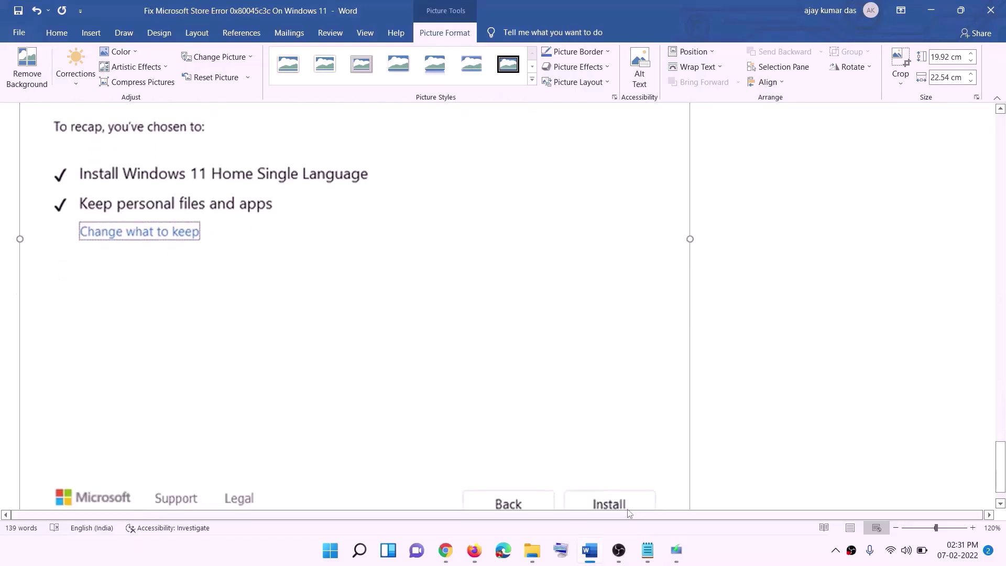
{"action": "scroll", "coordinate": [534, 377], "scroll_direction": "up", "scroll_amount": 7}
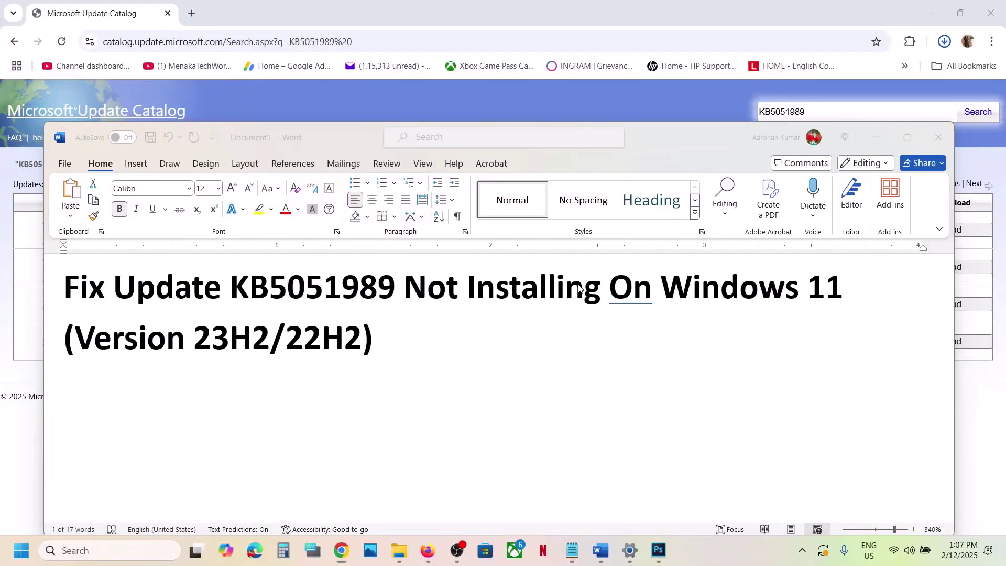
Step: Highlight the word KB5051989 in the Word document's title heading
{"action": "double_click", "coordinate": [236, 291]}
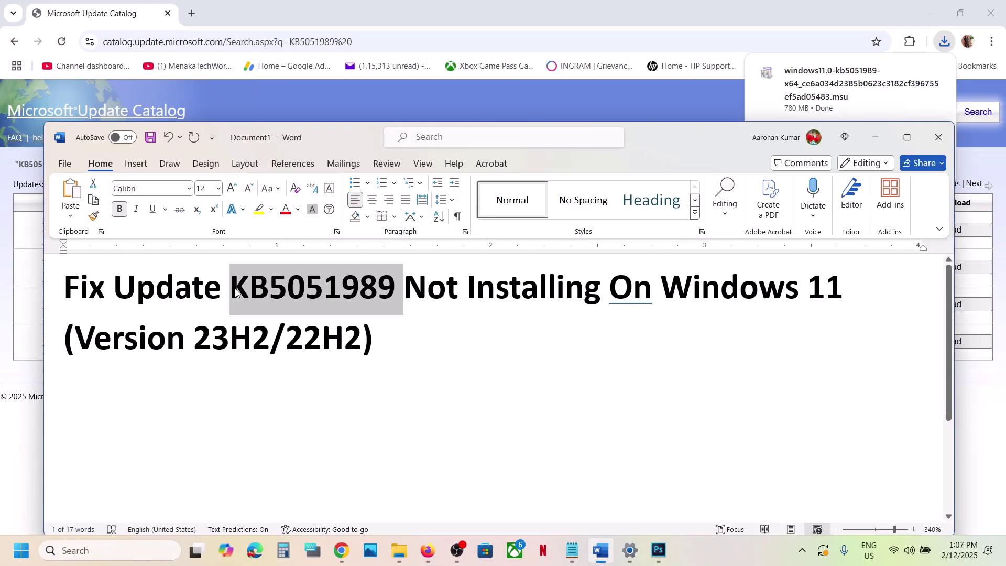